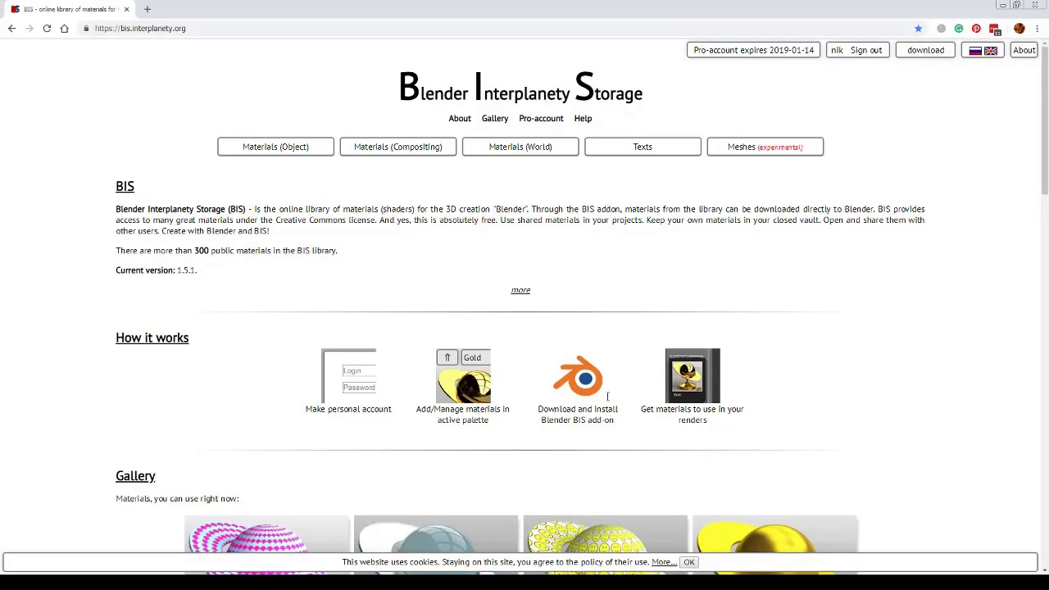
# Leave the BIS material library website in Chrome and bring up Blender with the BIS panel.
pyautogui.moveTo(694, 50); pyautogui.dragTo(824, 60)
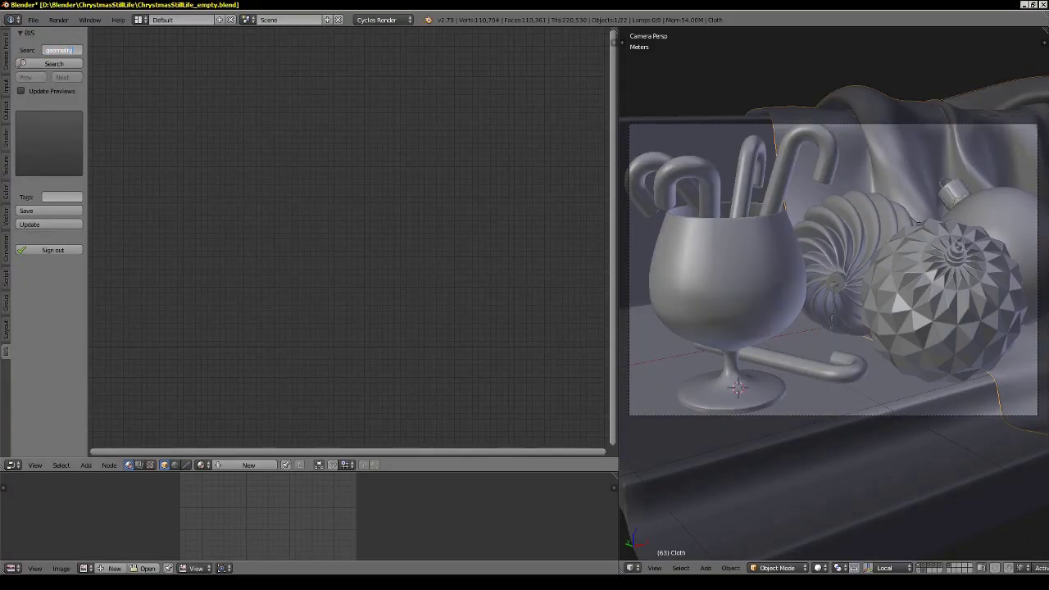
# Search BIS for 'geometry' and load the Dots material onto the cloth.
pyautogui.press('Return')
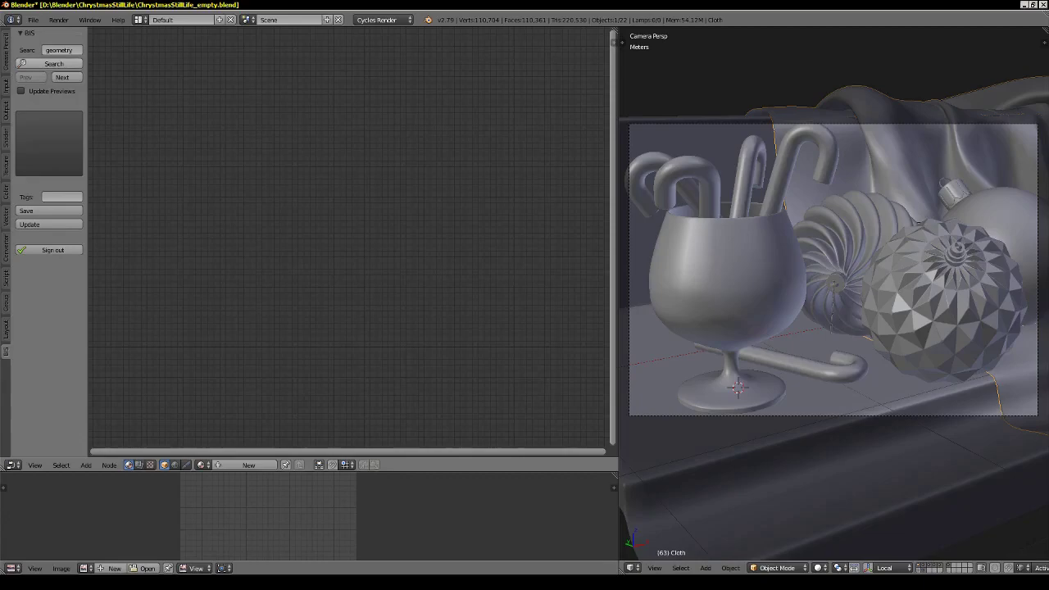
pyautogui.click(49, 143)
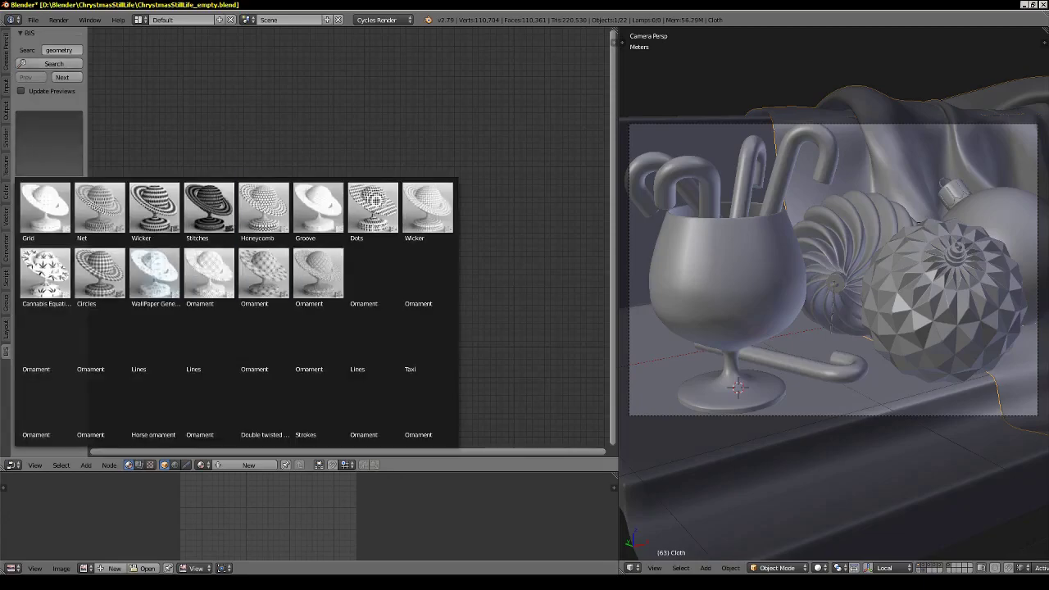
pyautogui.click(373, 201)
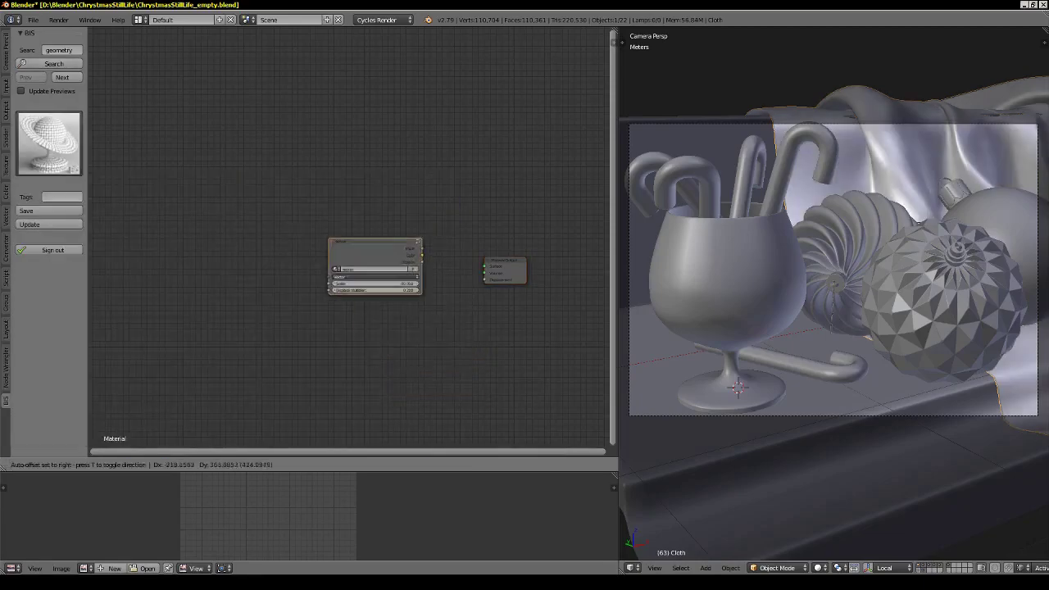
# Add a Texture Coordinate node and link its UV to the texture's Vector input.
pyautogui.hotkey('shift', 'a')
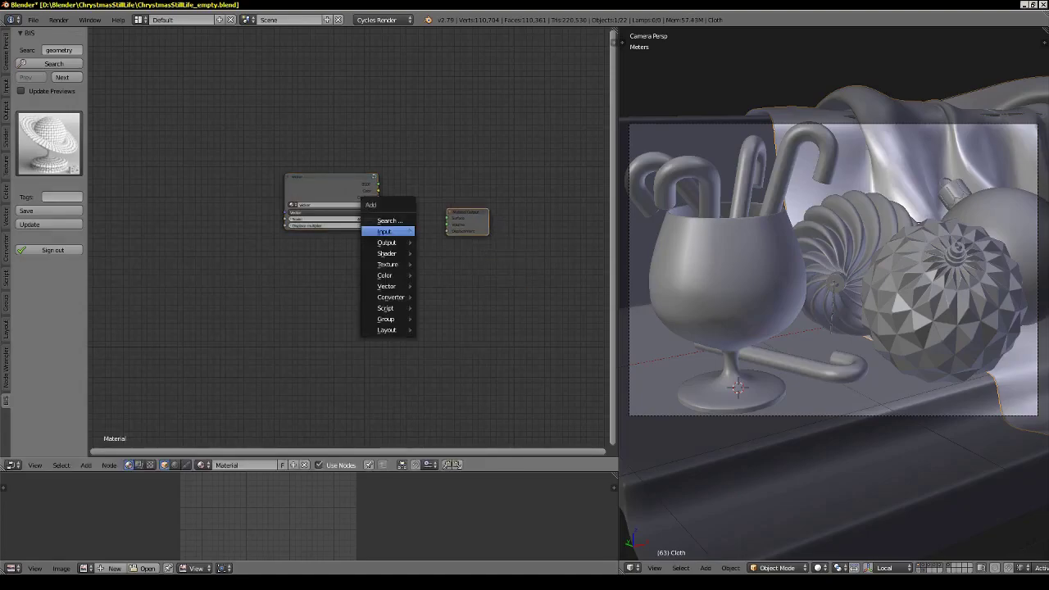
pyautogui.click(458, 378)
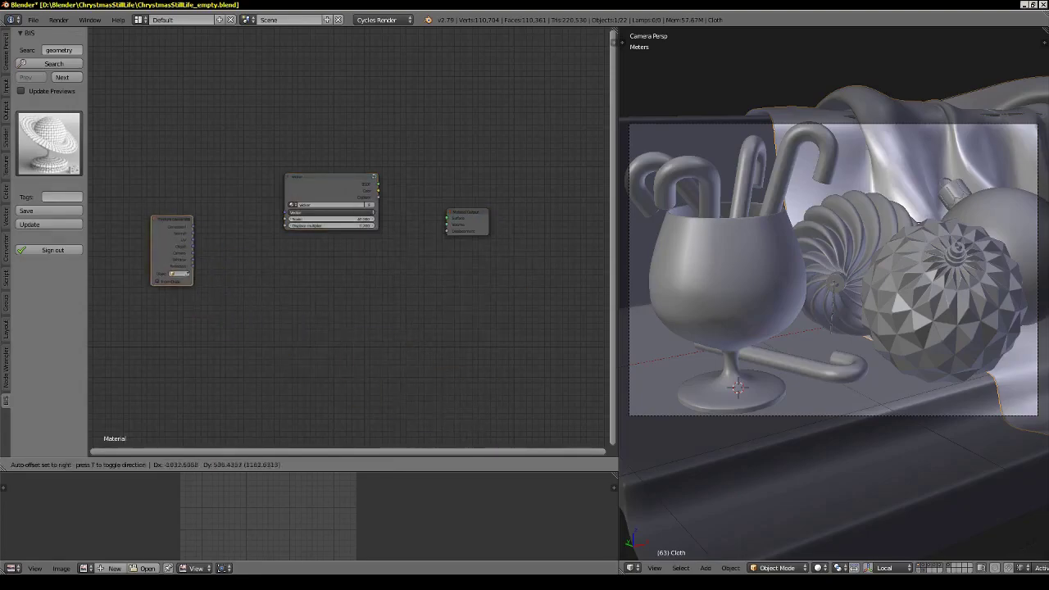
pyautogui.moveTo(194, 238); pyautogui.dragTo(286, 212)
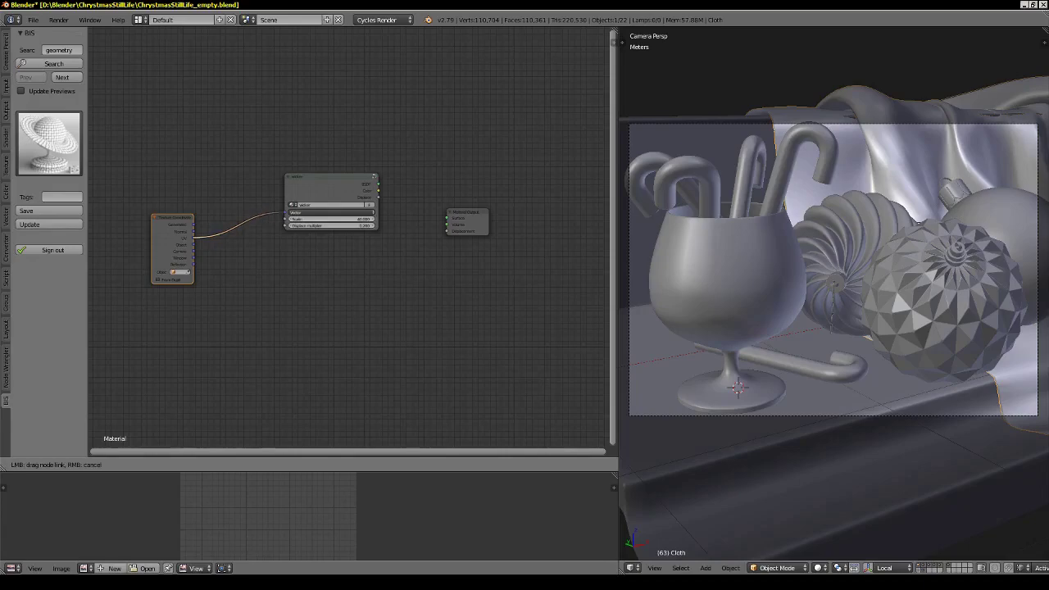
pyautogui.moveTo(328, 177); pyautogui.dragTo(299, 170)
# Add a Mix Shader feeding Material Output Surface, with the texture driving its Fac.
pyautogui.hotkey('shift', 'a')
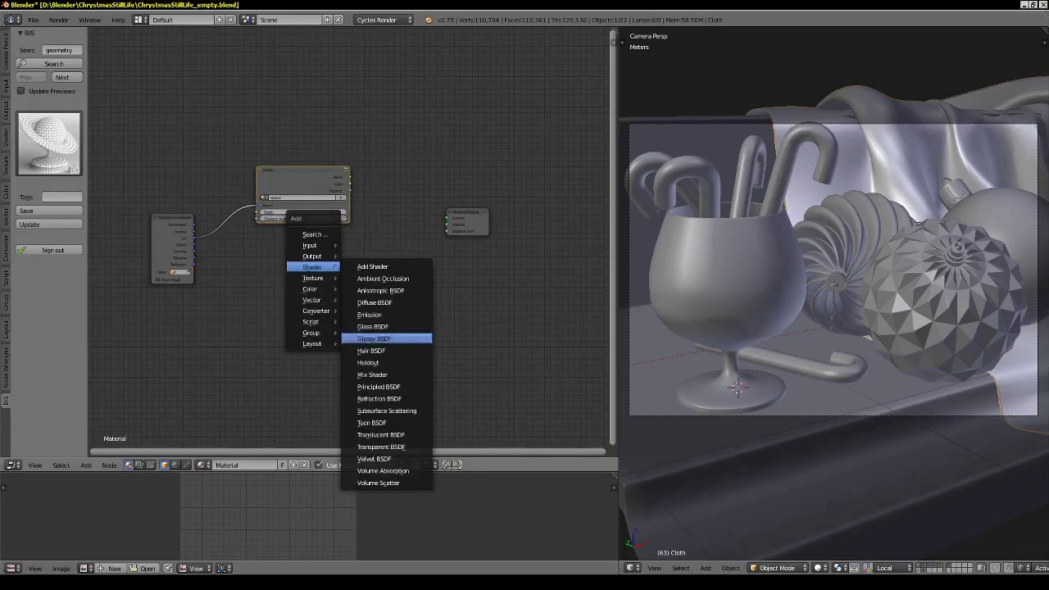
pyautogui.click(374, 374)
pyautogui.click(375, 260)
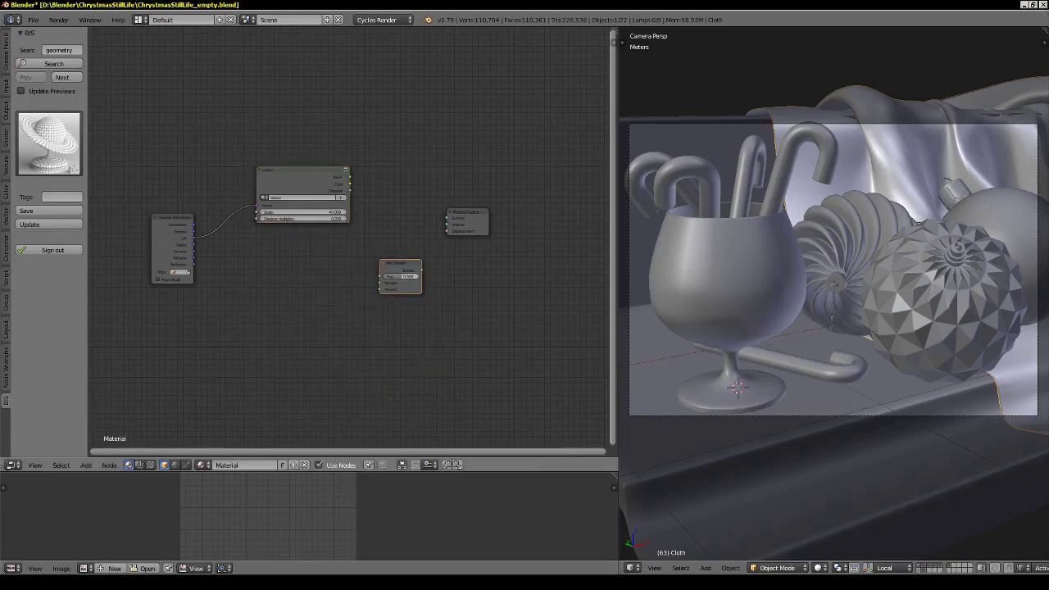
pyautogui.moveTo(422, 270); pyautogui.dragTo(448, 218)
pyautogui.moveTo(350, 185); pyautogui.dragTo(382, 276)
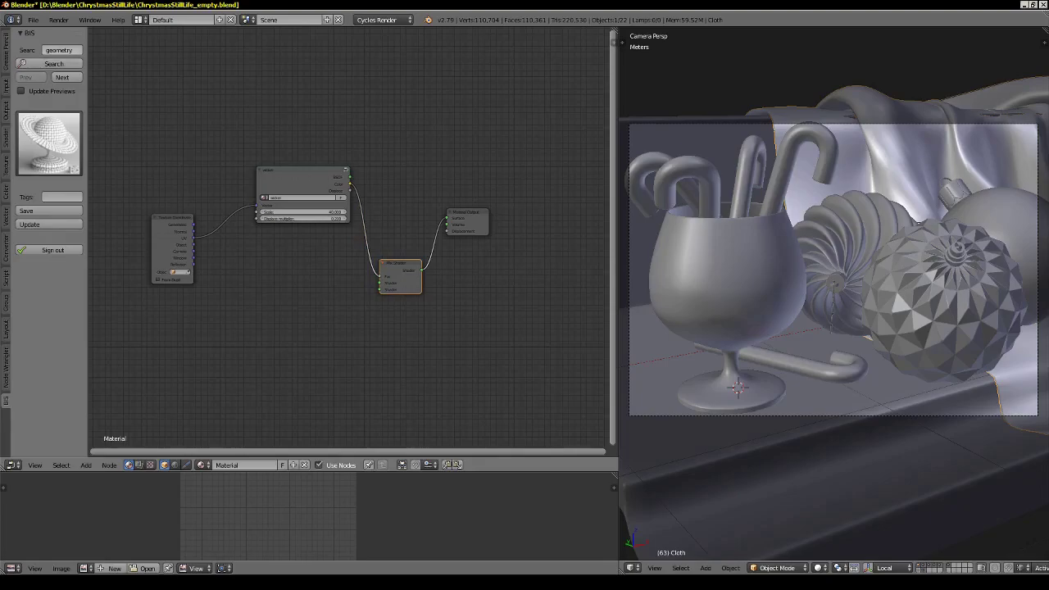
# Search the BIS library for metal materials.
pyautogui.click(59, 50)
pyautogui.write('metal')
pyautogui.press('Return')
pyautogui.click(53, 63)
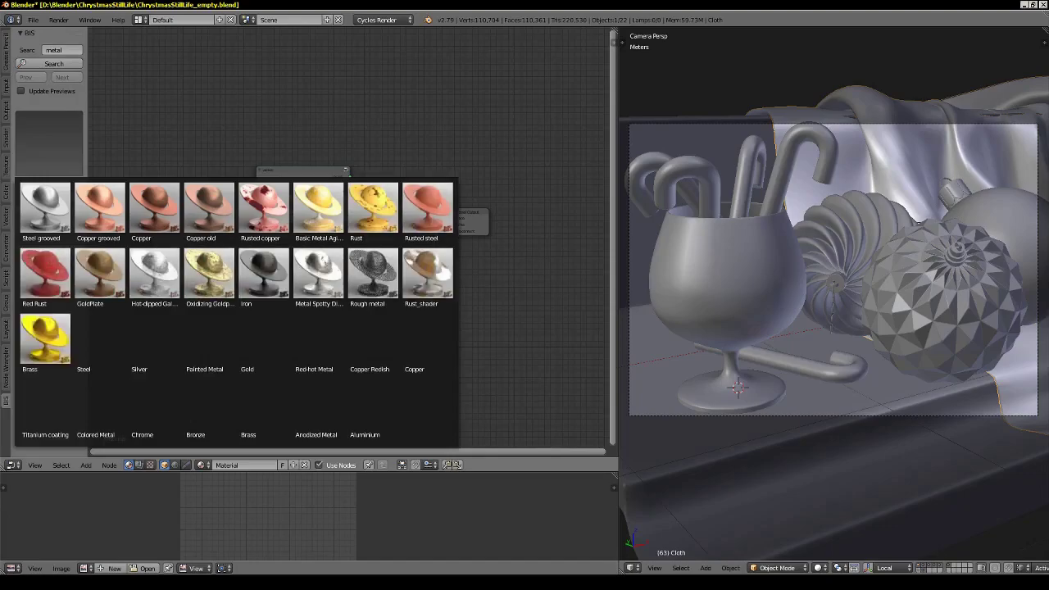
# Add the Gold metal material node and connect it into the Mix Shader.
pyautogui.click(263, 340)
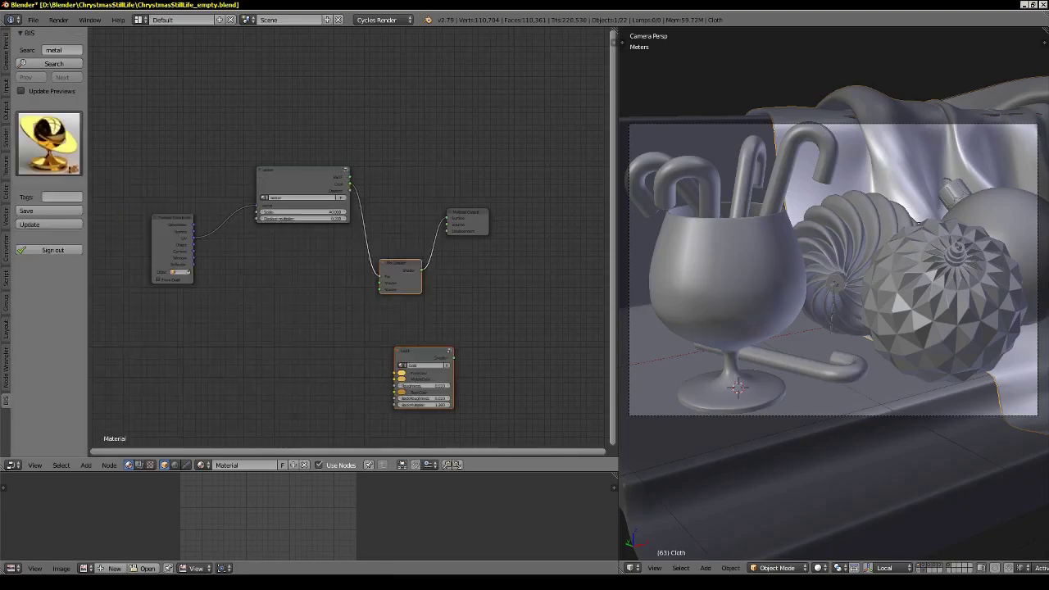
pyautogui.click(267, 297)
pyautogui.moveTo(320, 302); pyautogui.dragTo(379, 285)
# Add the Copper metal node into the Mix Shader's other input and preview rendered shading.
pyautogui.click(50, 143)
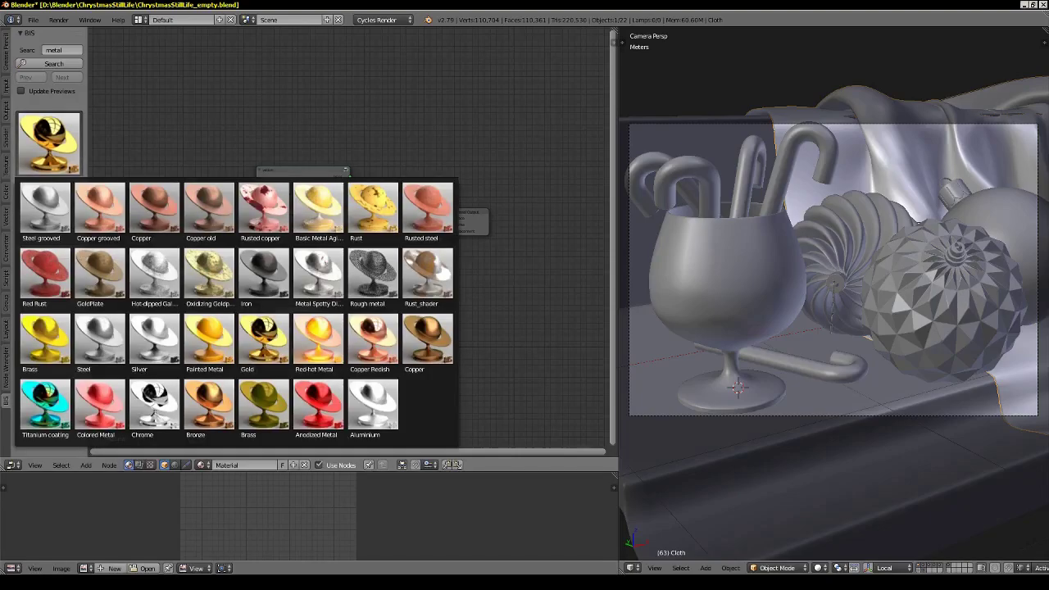
pyautogui.click(372, 346)
pyautogui.moveTo(430, 351)
pyautogui.mouseDown()
pyautogui.moveTo(267, 374)
pyautogui.moveTo(380, 289)
pyautogui.mouseUp()
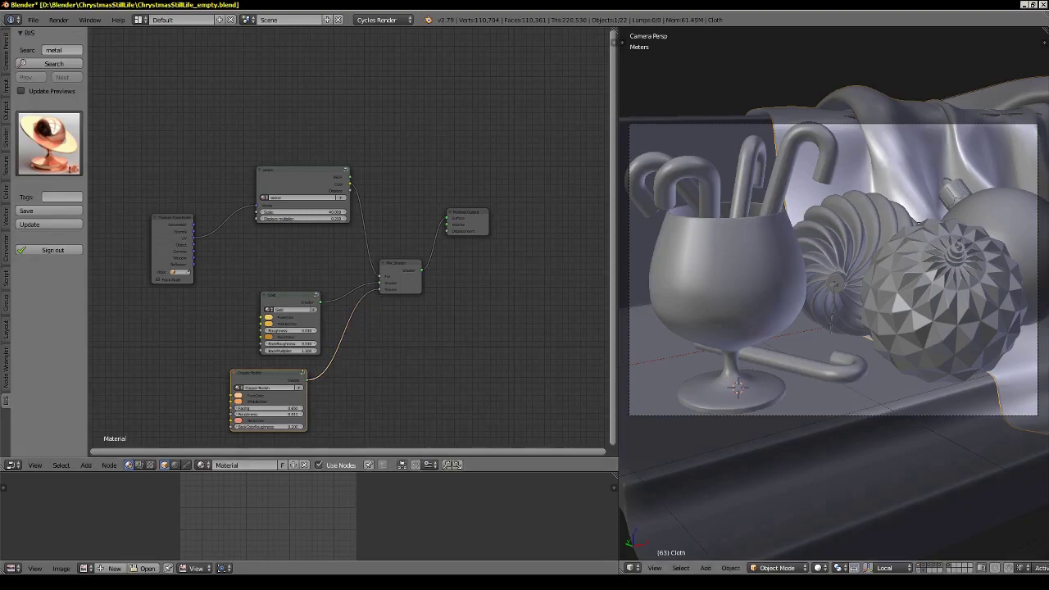
pyautogui.hotkey('shift', 'z')
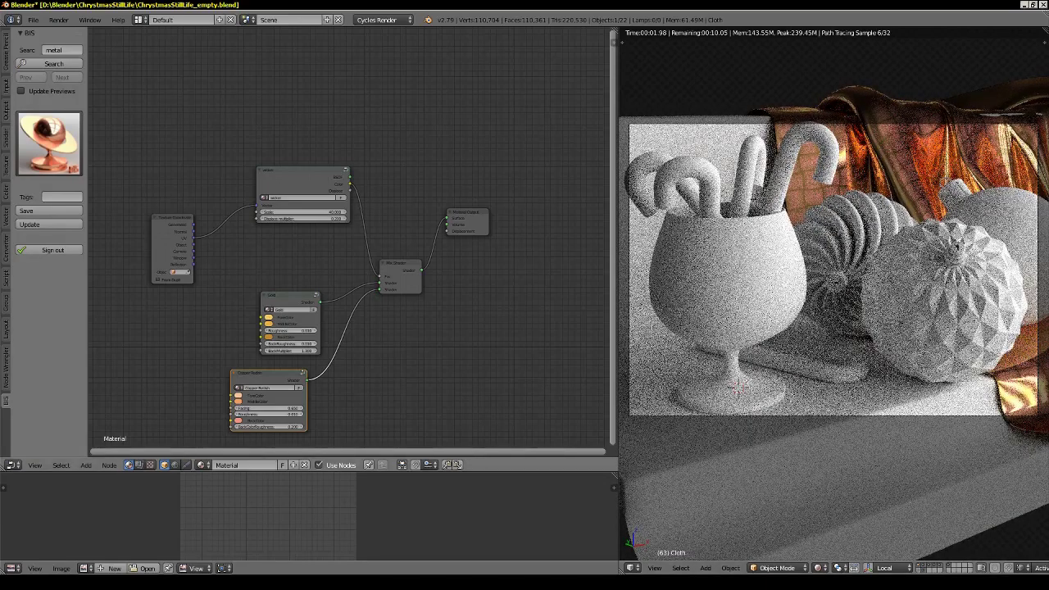
# Set the wave texture Scale to 800, link it to Material Output, and adjust its distortion.
pyautogui.click(302, 211)
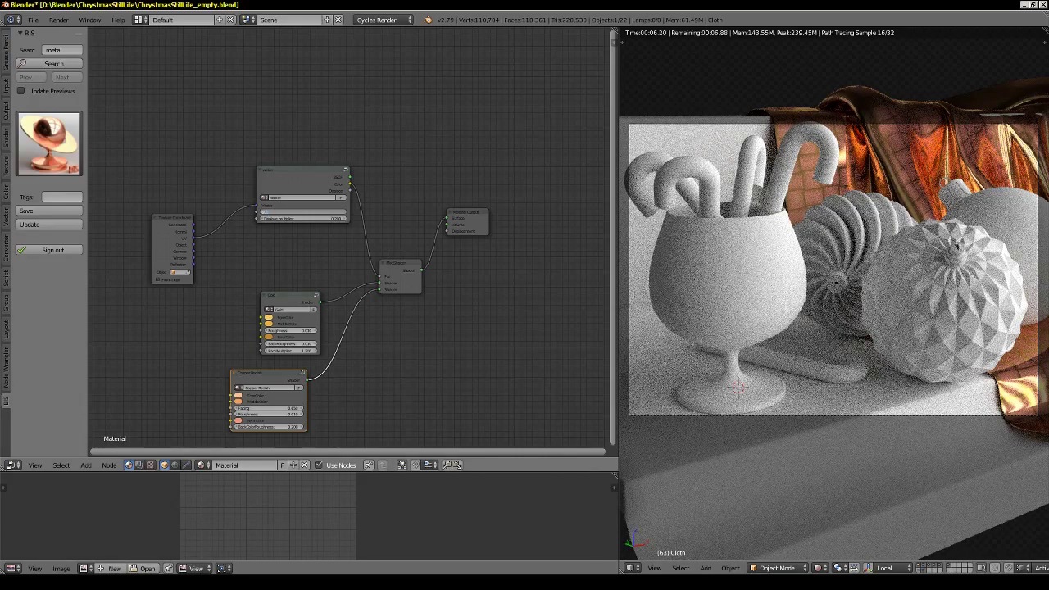
pyautogui.write('800')
pyautogui.press('Return')
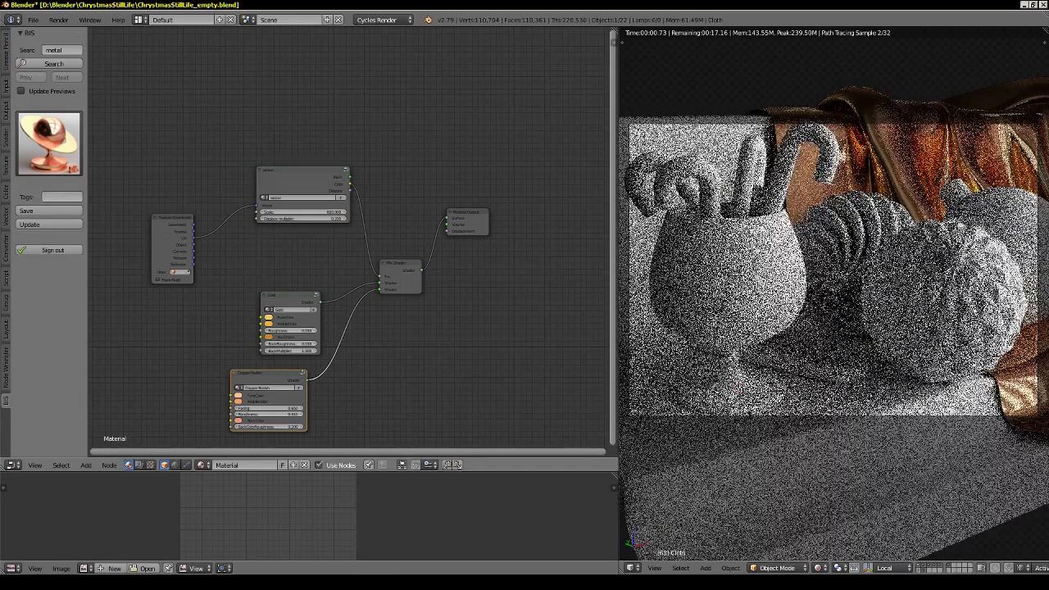
pyautogui.moveTo(350, 188); pyautogui.dragTo(447, 223)
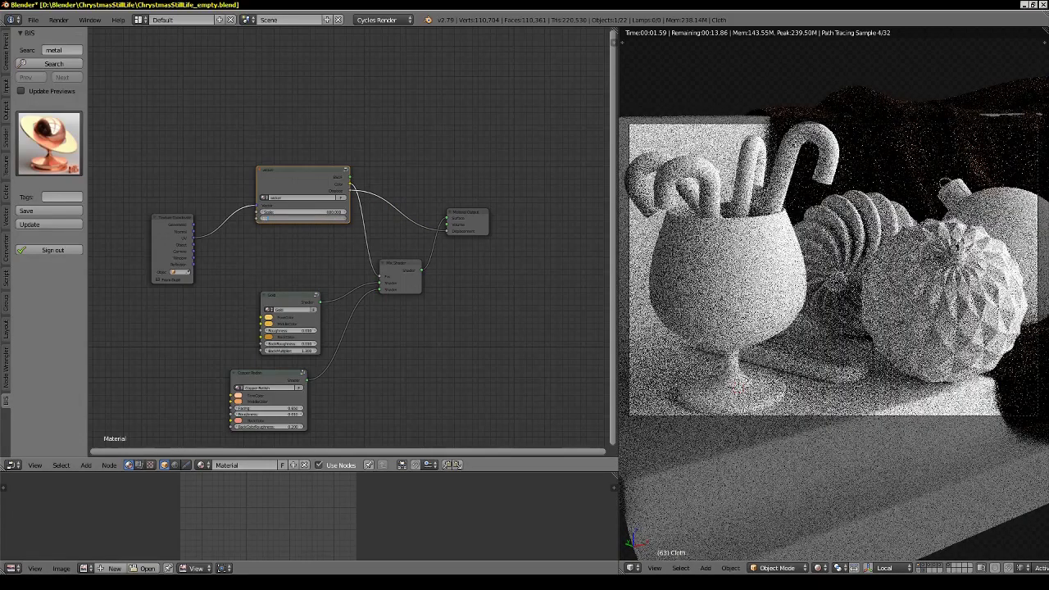
pyautogui.moveTo(304, 218); pyautogui.dragTo(320, 218)
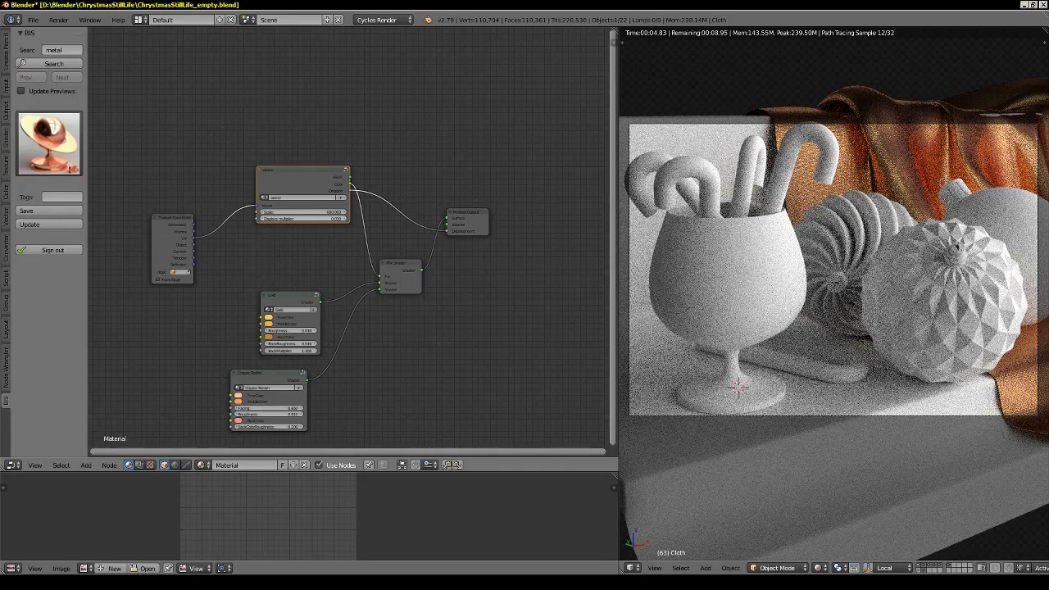
pyautogui.hotkey('shift', 'z')
# Select the wall and load the BIS Wood red material onto it.
pyautogui.rightClick(820, 475)
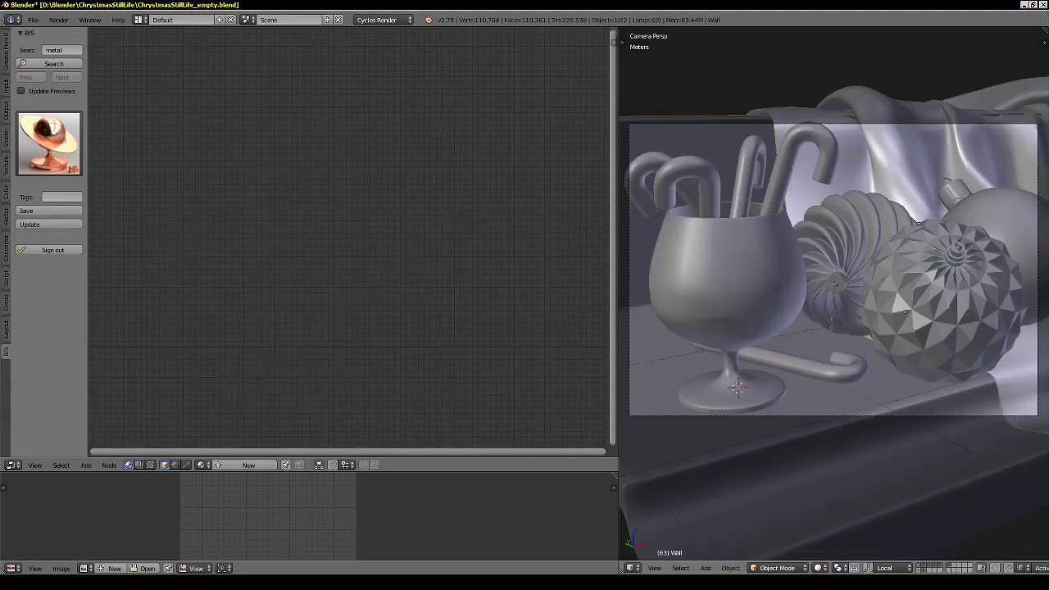
pyautogui.click(62, 50)
pyautogui.write('a')
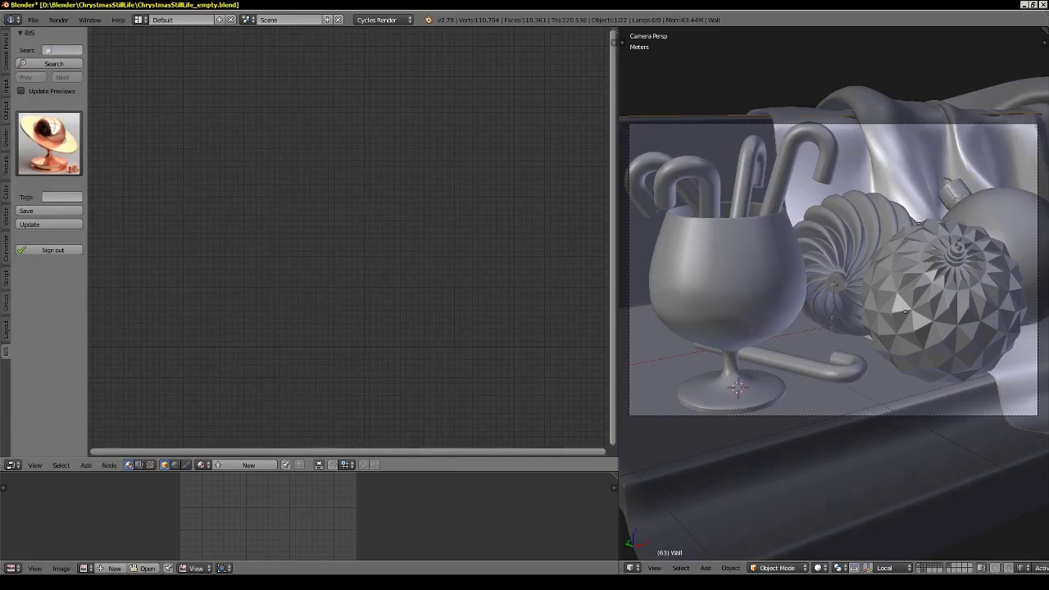
pyautogui.write('wood')
pyautogui.press('Return')
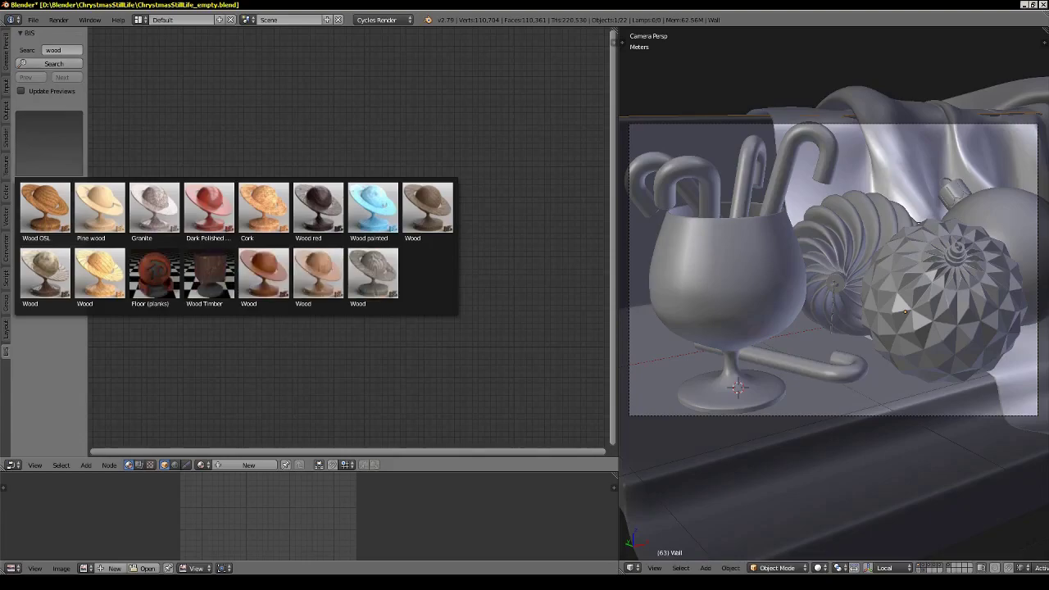
pyautogui.click(319, 209)
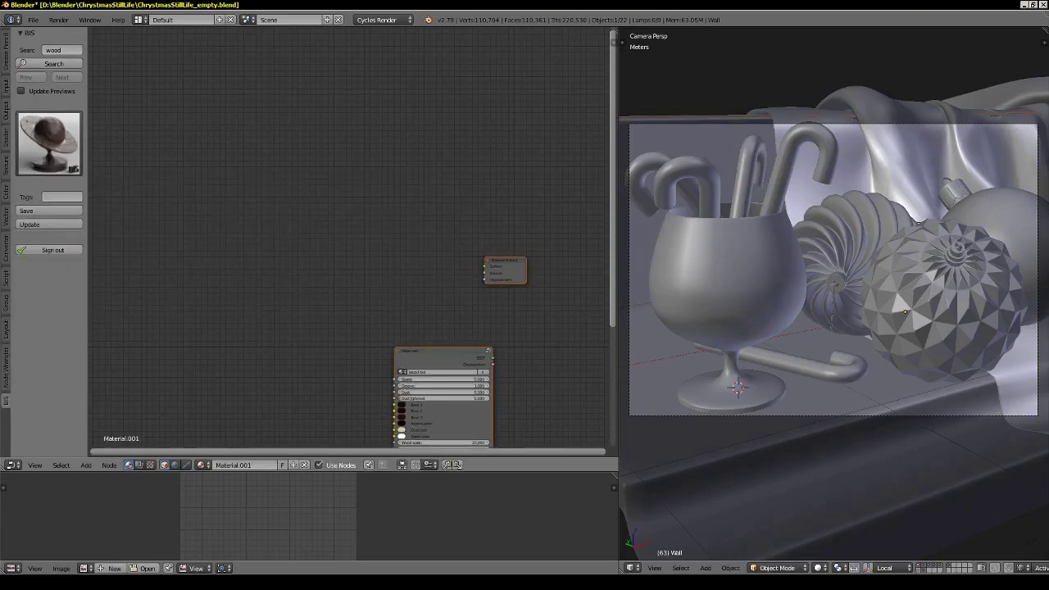
# Feed Texture Coordinate UV into the wood node and wood into Surface, then preview rendered.
pyautogui.hotkey('shift', 'a')
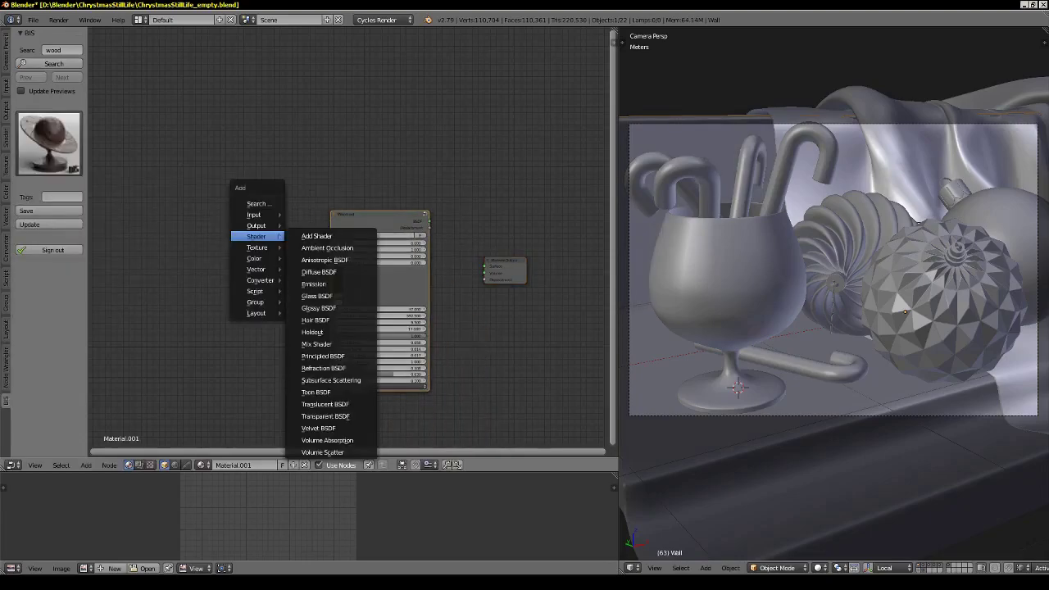
pyautogui.click(328, 362)
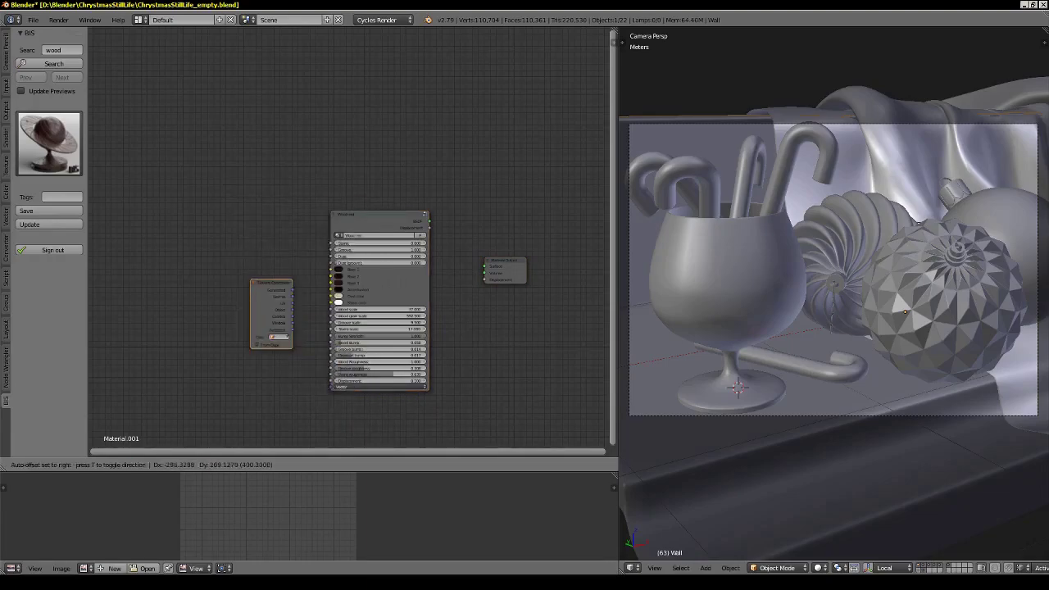
pyautogui.click(241, 286)
pyautogui.moveTo(263, 278); pyautogui.dragTo(331, 385)
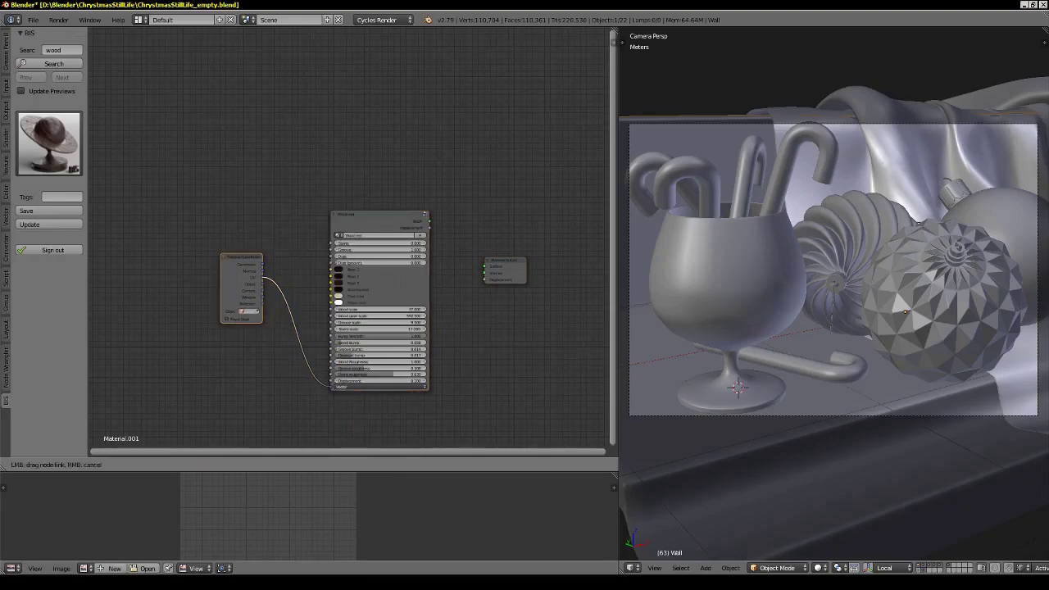
pyautogui.moveTo(428, 222); pyautogui.dragTo(485, 267)
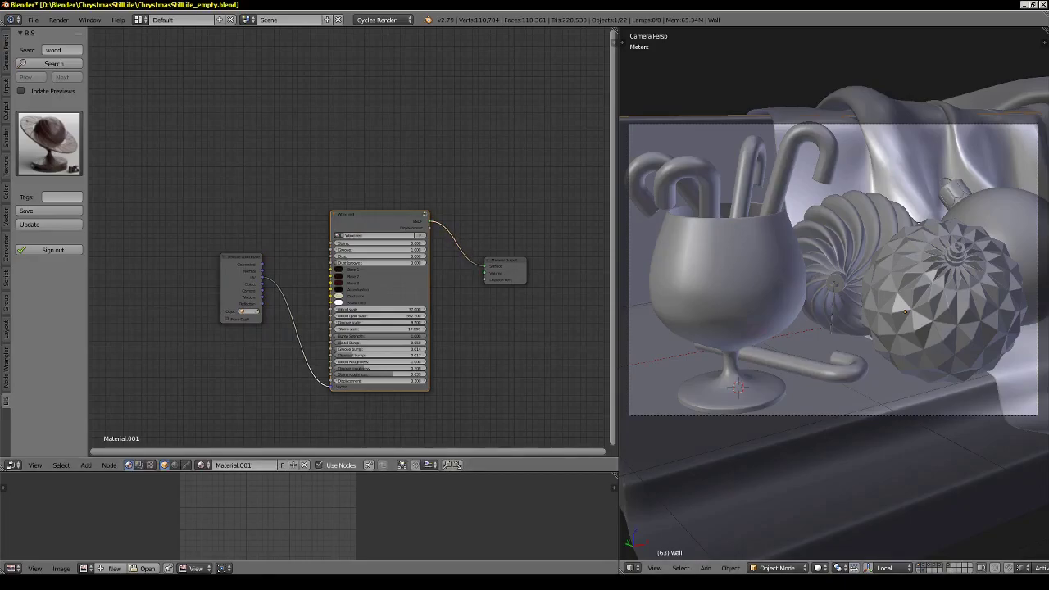
pyautogui.hotkey('shift', 'z')
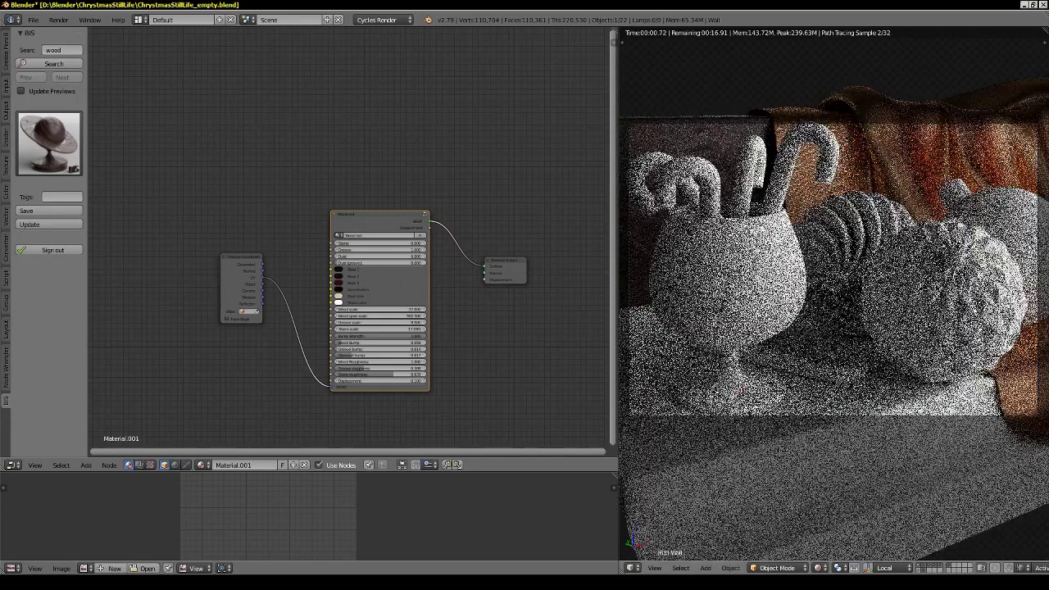
# Insert a Mapping node between the Texture Coordinate and the wood node.
pyautogui.moveTo(242, 287); pyautogui.dragTo(150, 283)
pyautogui.hotkey('shift', 'a')
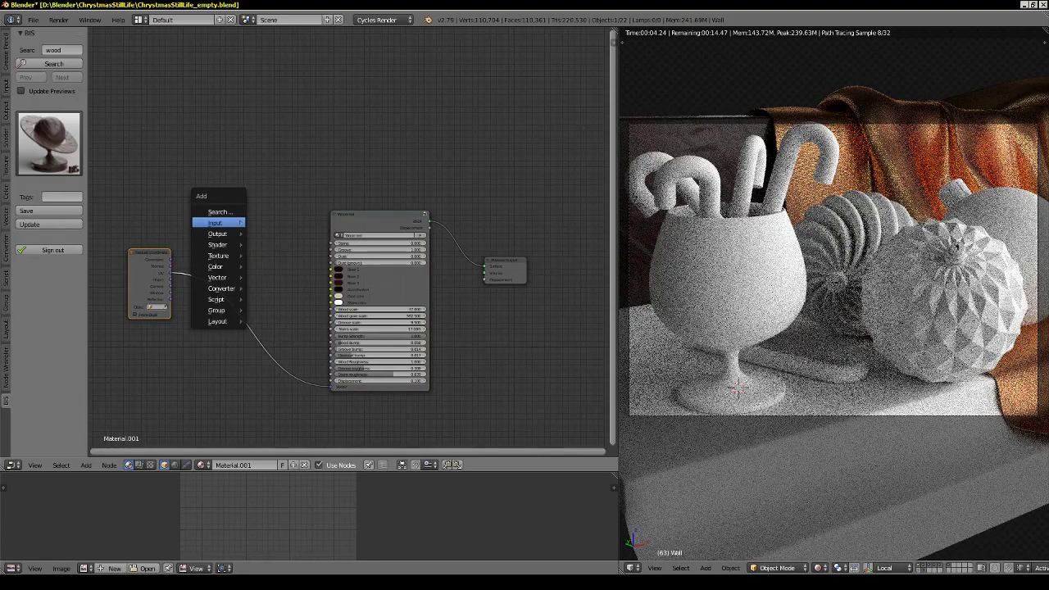
pyautogui.moveTo(217, 277)
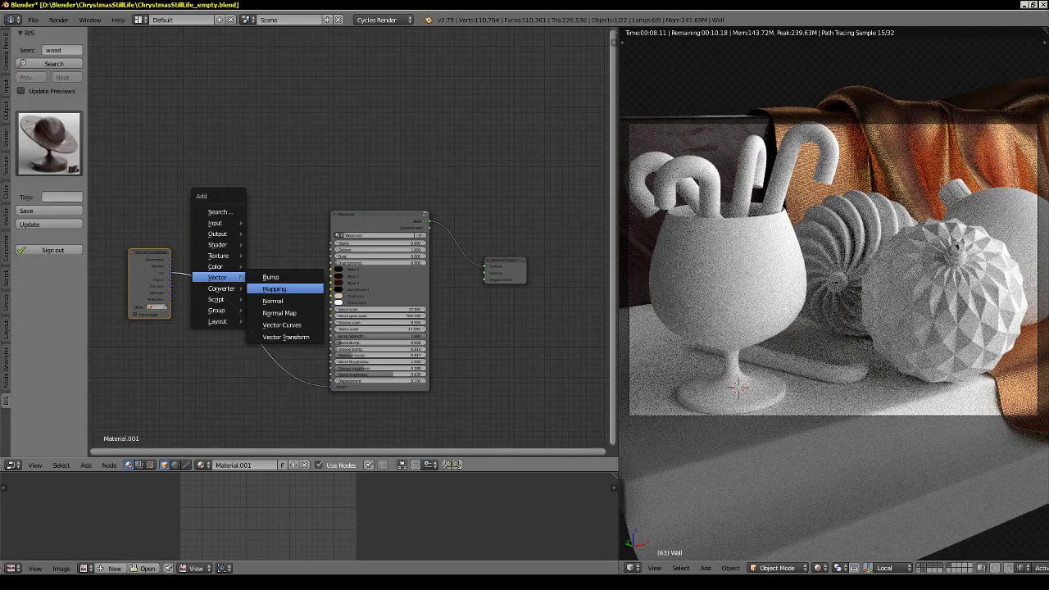
pyautogui.click(273, 288)
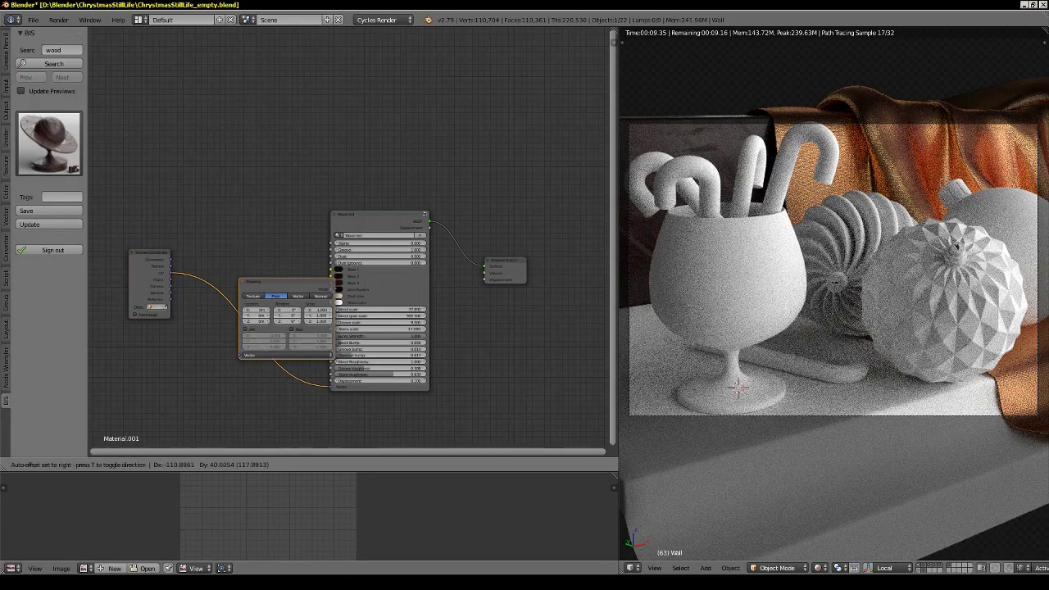
pyautogui.click(215, 261)
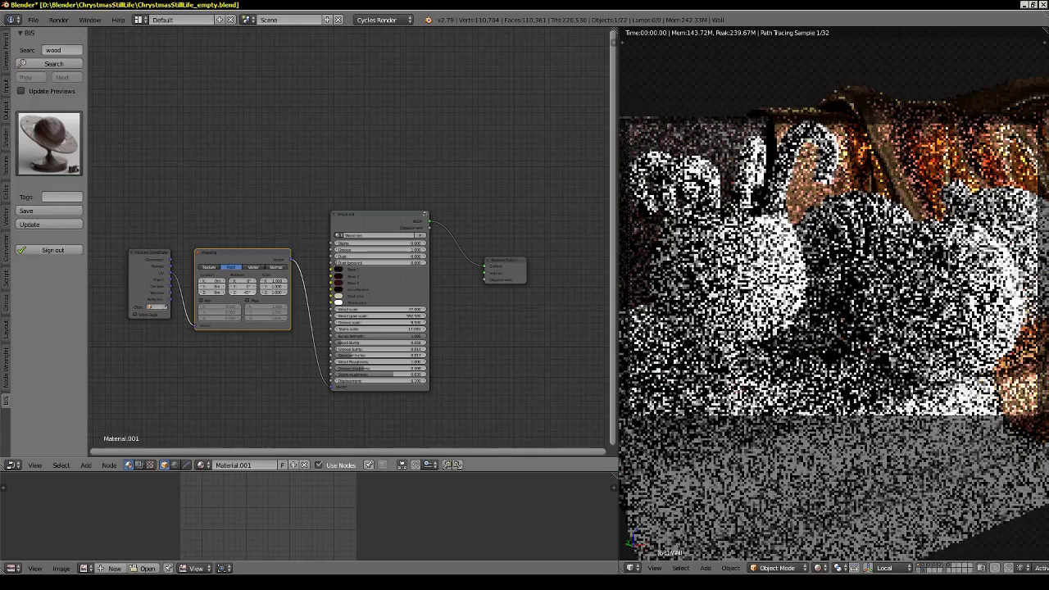
pyautogui.hotkey('shift', 'z')
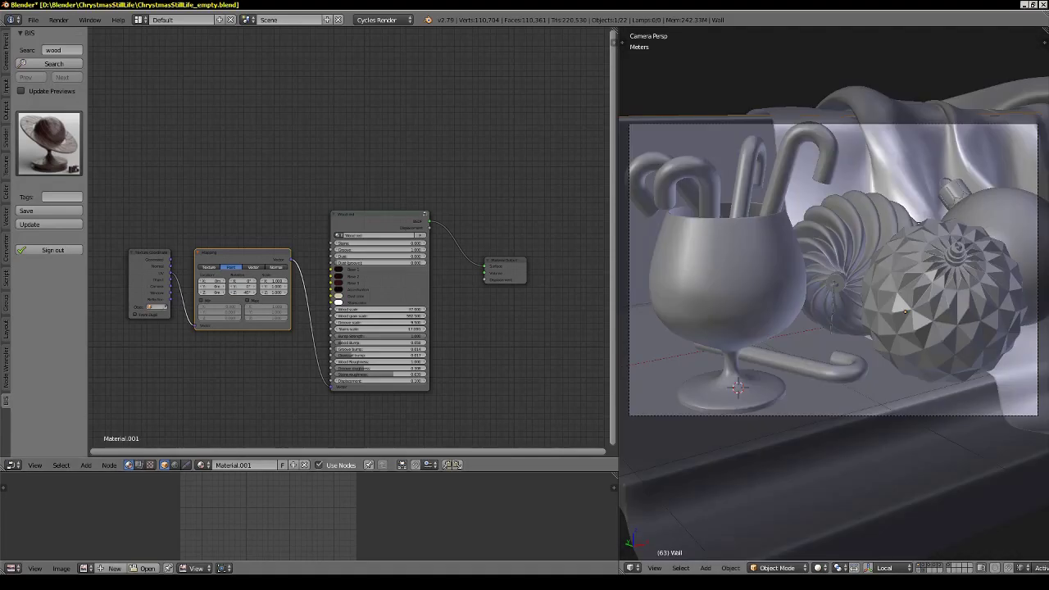
# Assign the wood Material.001 to the table.
pyautogui.rightClick(820, 442)
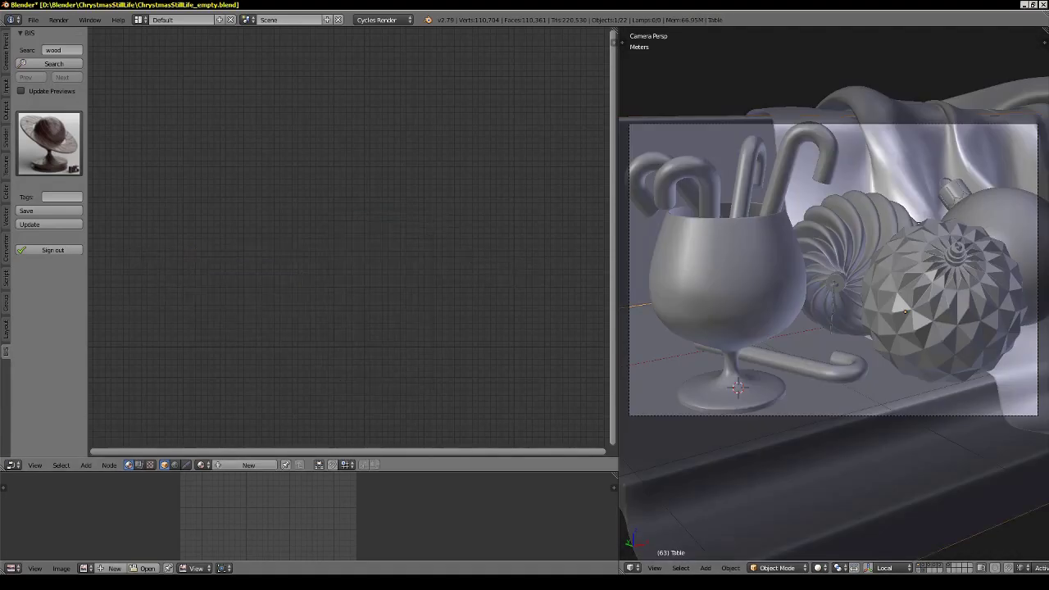
pyautogui.click(202, 465)
pyautogui.click(229, 375)
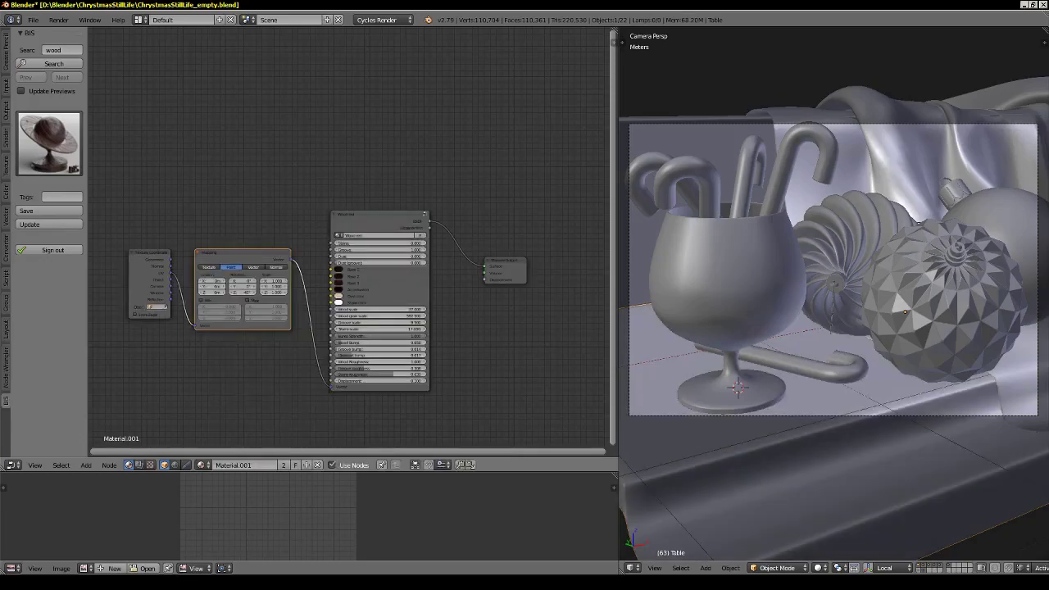
# Give the wine glass a new Material.002 with a Glass BSDF shader and preview it.
pyautogui.rightClick(722, 279)
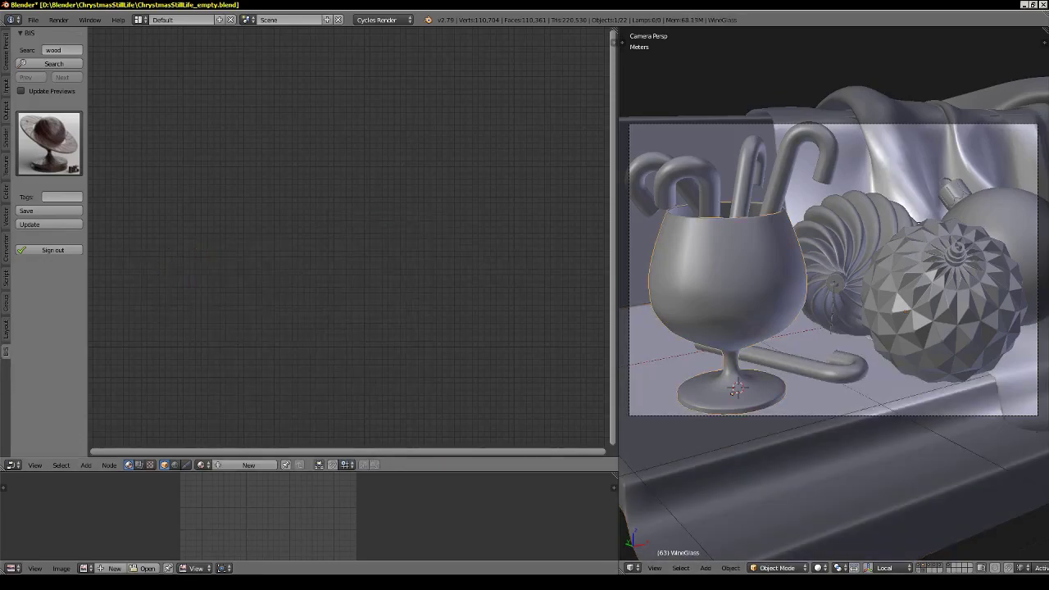
pyautogui.click(238, 465)
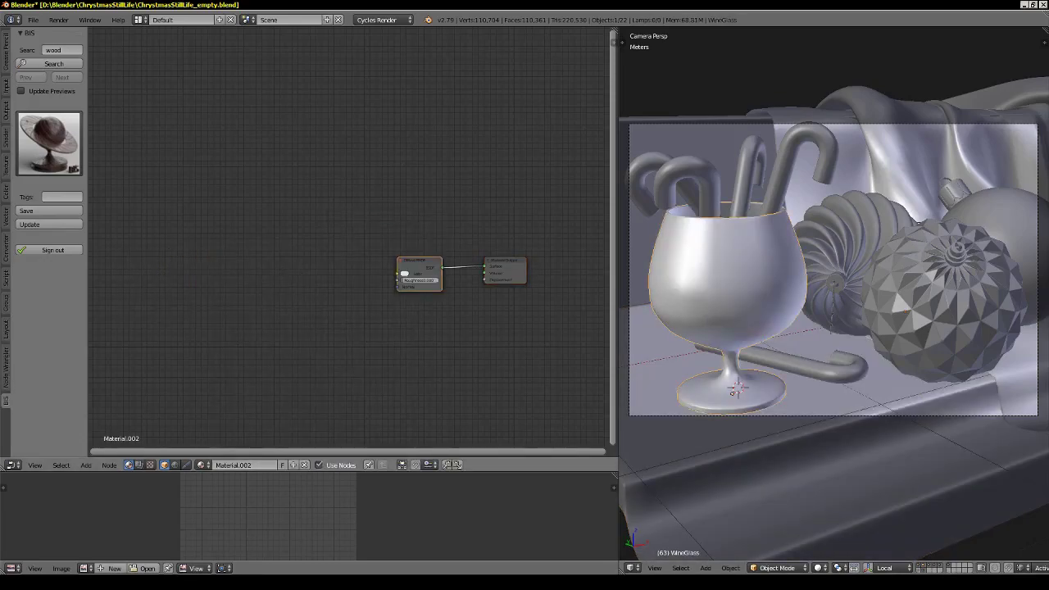
pyautogui.hotkey('shift', 's')
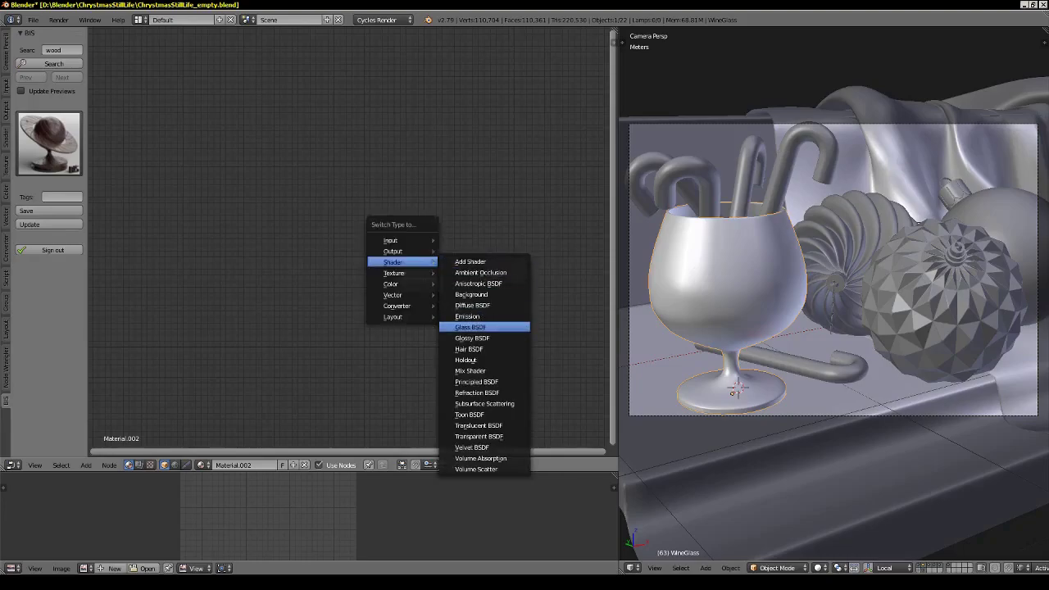
pyautogui.press('Return')
pyautogui.hotkey('shift', 'z')
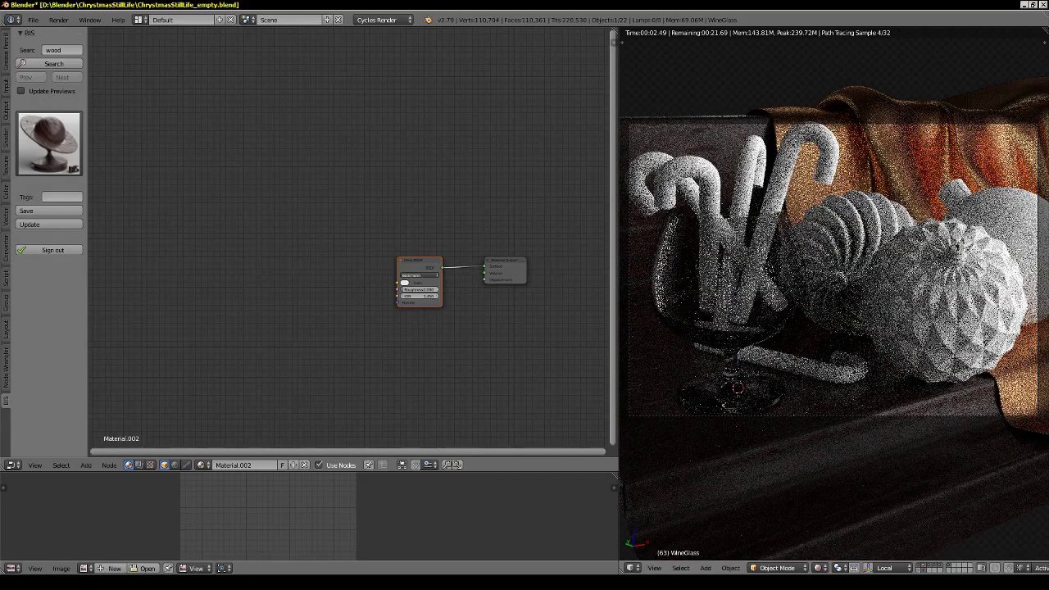
pyautogui.hotkey('shift', 'z')
# Select the back ornament sphere and search BIS for 'christmas' materials.
pyautogui.rightClick(1013, 215)
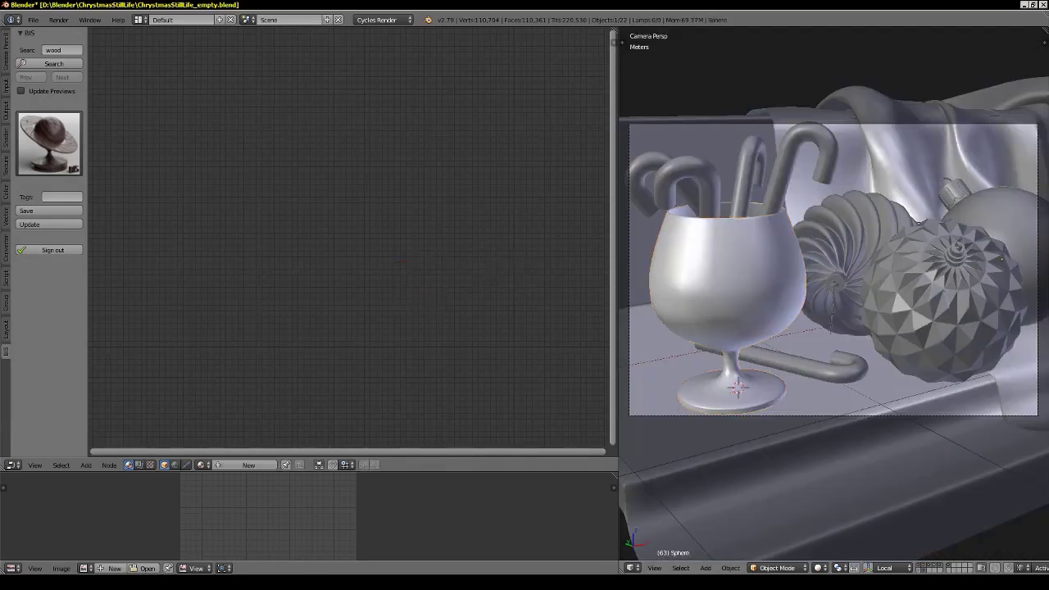
pyautogui.click(62, 50)
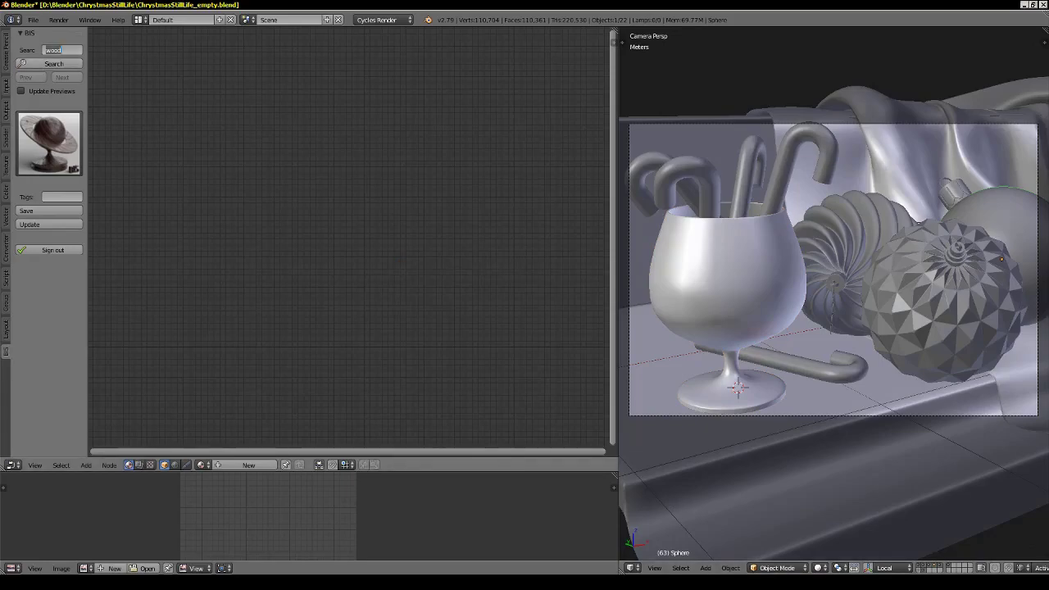
pyautogui.write('m')
pyautogui.write('tm')
pyautogui.press('Return')
pyautogui.click(53, 63)
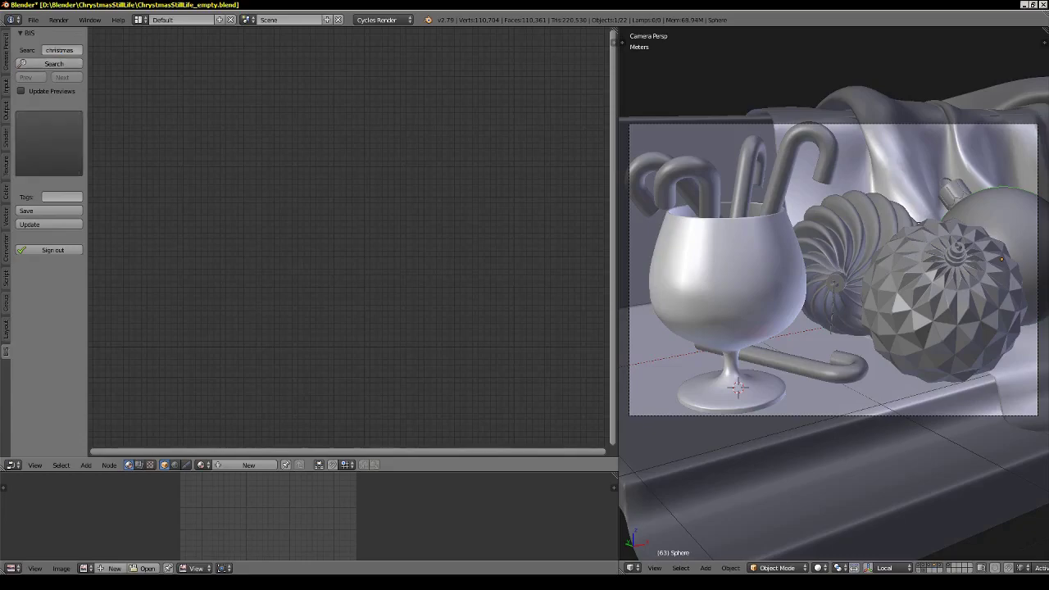
pyautogui.click(50, 144)
# Load ChristmasToy onto the sphere, link it to Surface output, and preview the red bauble.
pyautogui.click(154, 209)
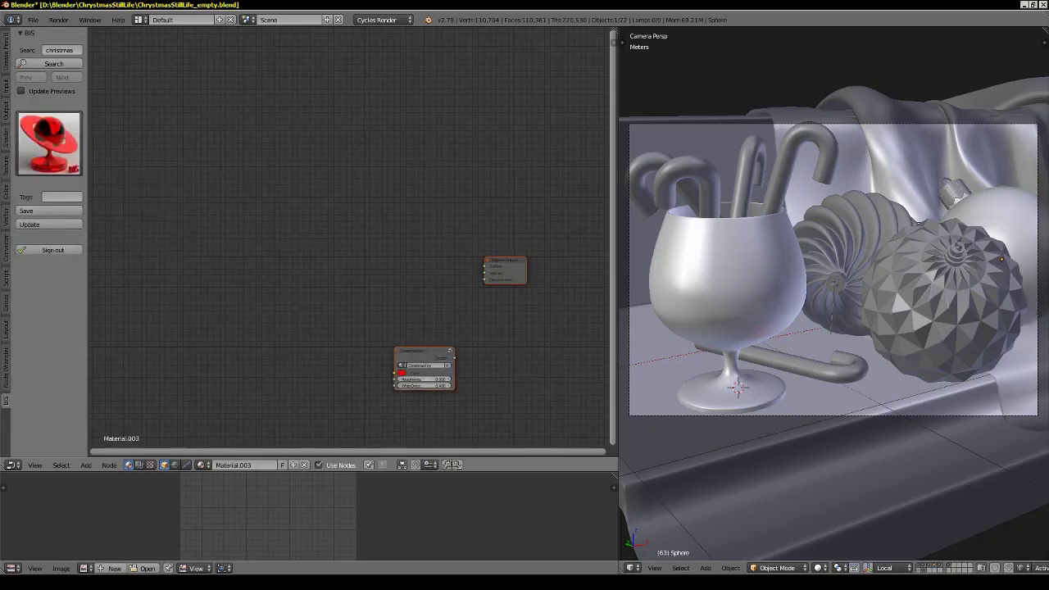
pyautogui.moveTo(447, 297); pyautogui.dragTo(484, 267)
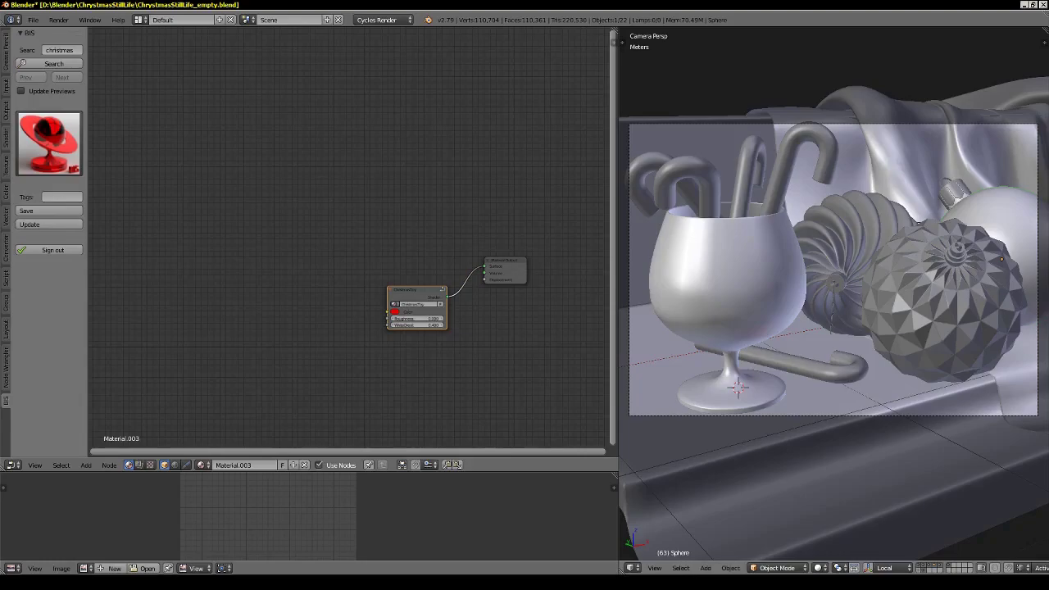
pyautogui.hotkey('shift', 'z')
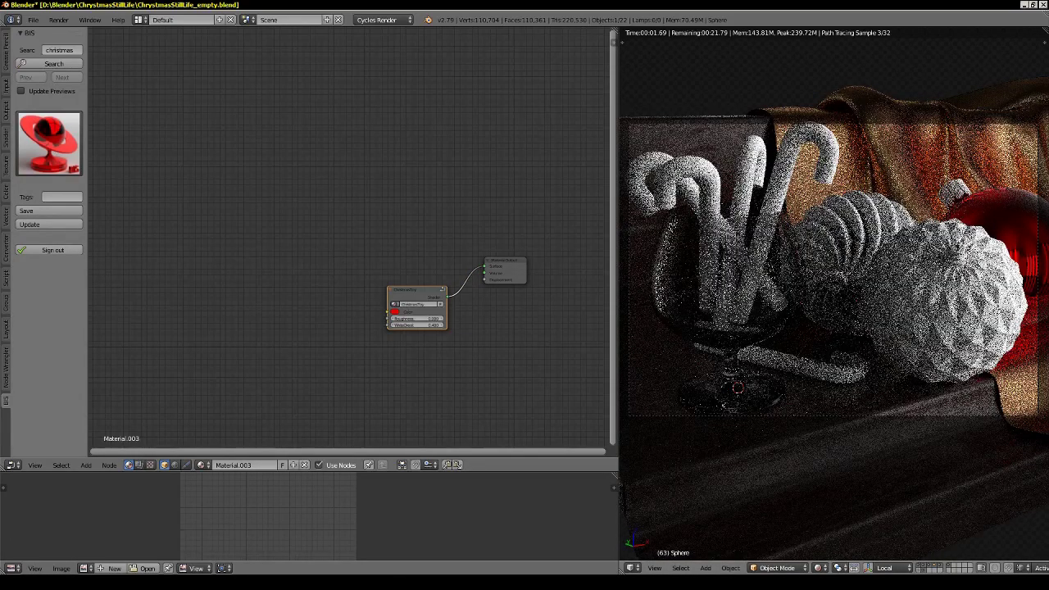
pyautogui.hotkey('shift', 'z')
pyautogui.rightClick(943, 304)
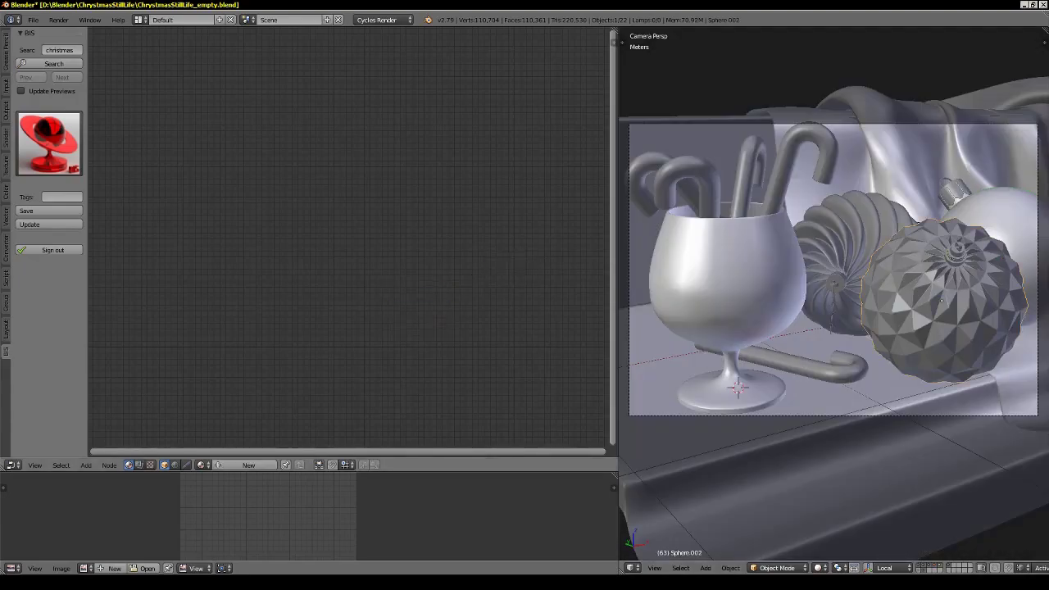
# Apply the ChristmasToy material to the faceted ornament and link it to Surface output.
pyautogui.click(50, 143)
pyautogui.click(154, 210)
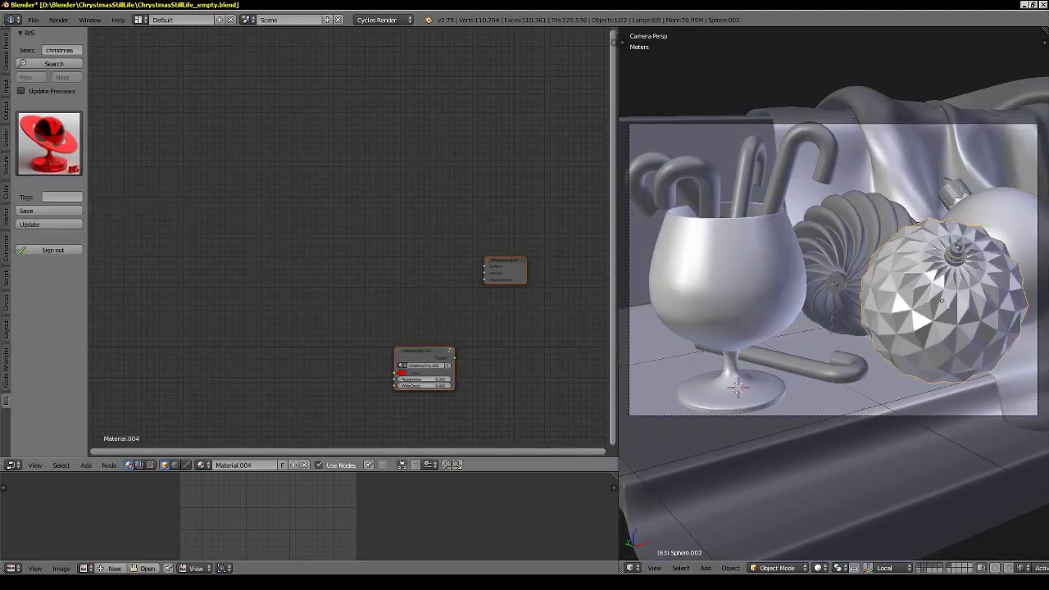
pyautogui.moveTo(437, 292); pyautogui.dragTo(485, 267)
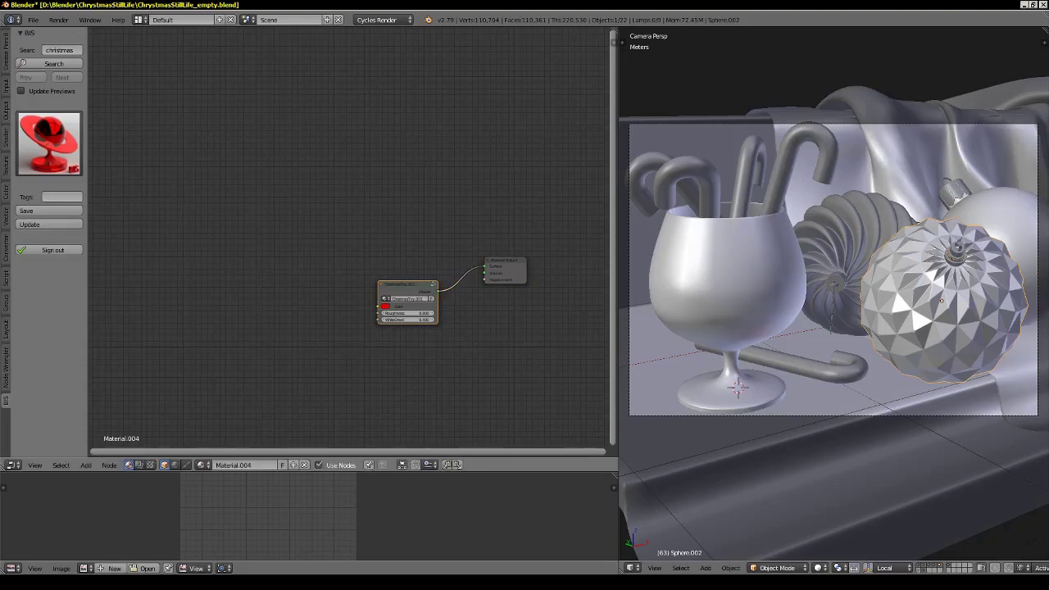
# Change the ornament colour from red to blue and check it in rendered preview.
pyautogui.scroll(2, 405, 296)
pyautogui.click(378, 309)
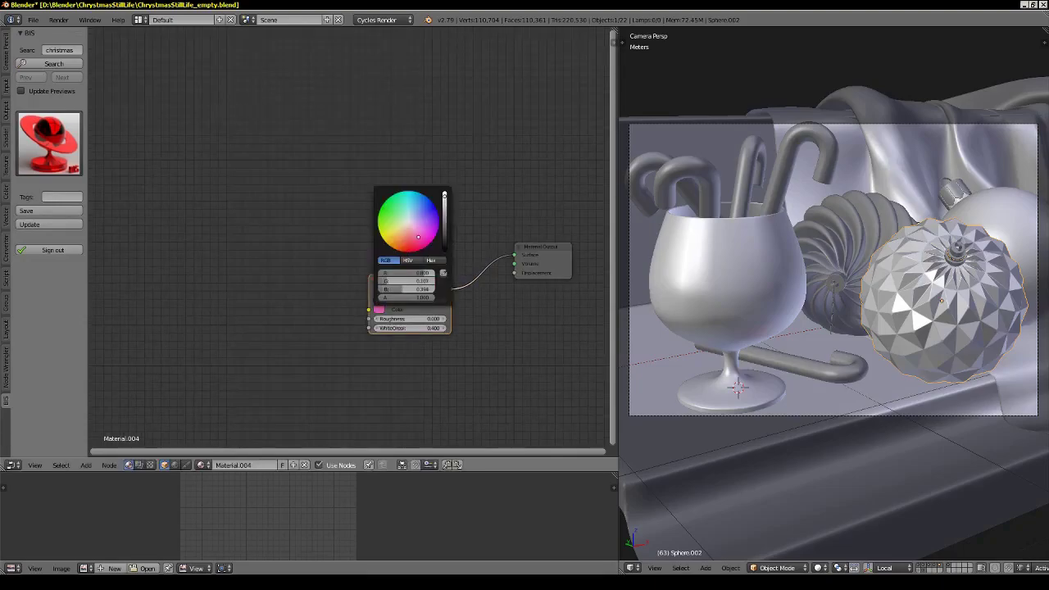
pyautogui.click(435, 205)
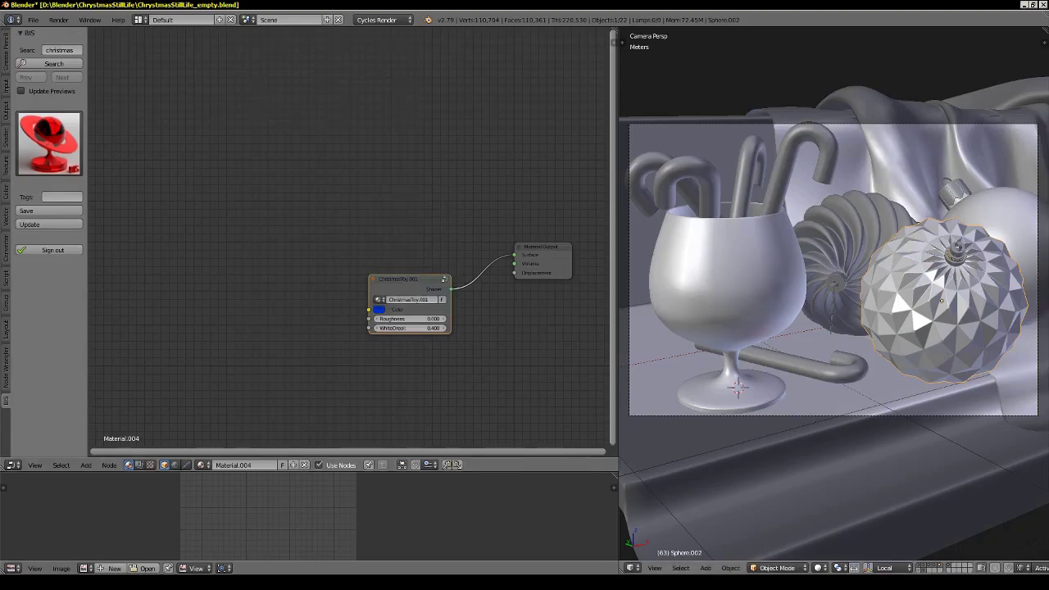
pyautogui.hotkey('shift', 'z')
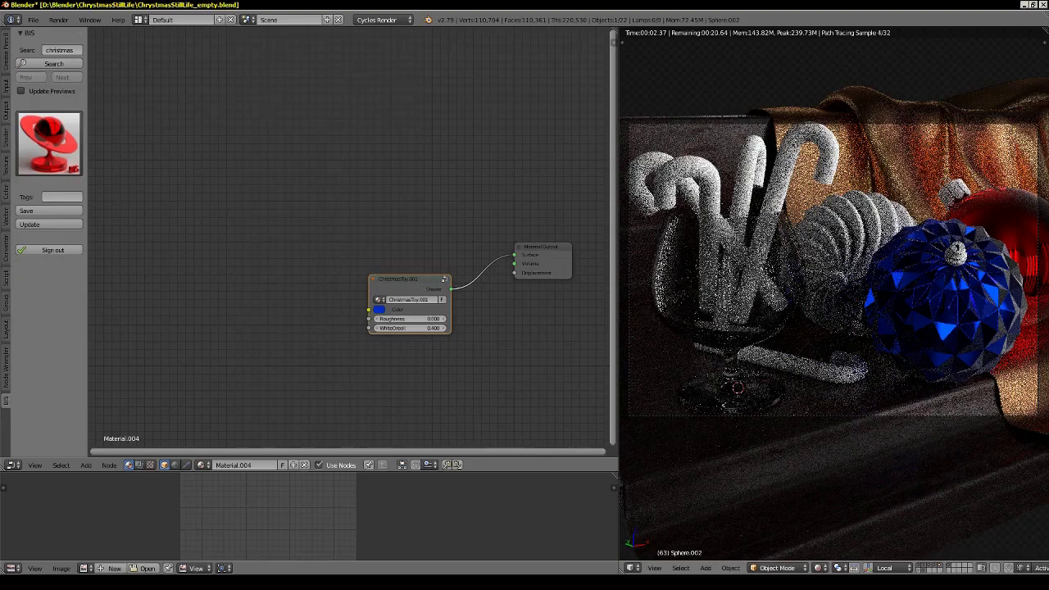
pyautogui.hotkey('shift', 'z')
# Apply the ChristmasToy material to the ribbed ornament and link it to the material output.
pyautogui.rightClick(941, 301)
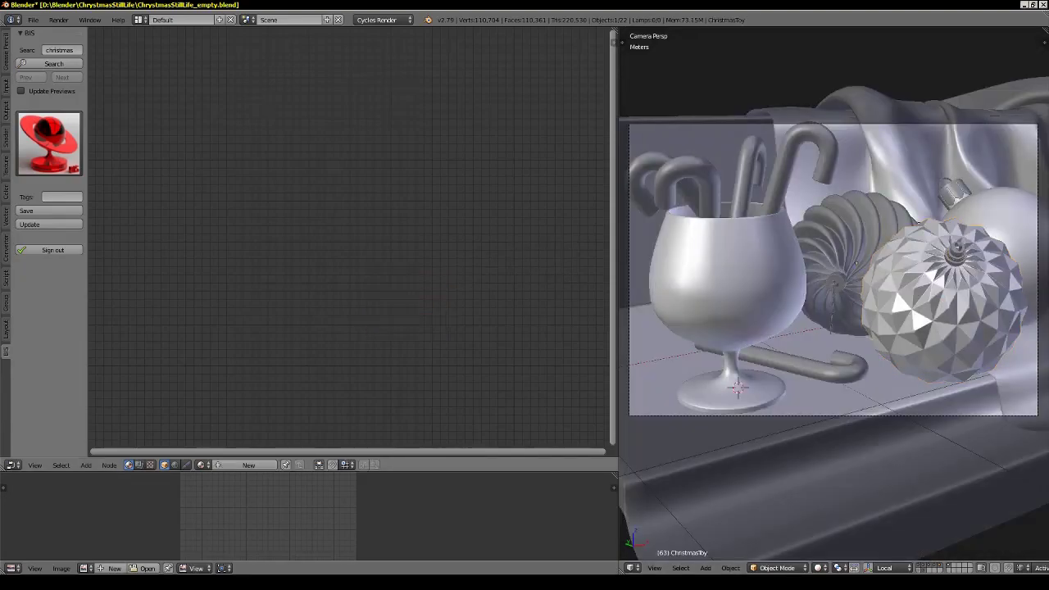
pyautogui.click(49, 144)
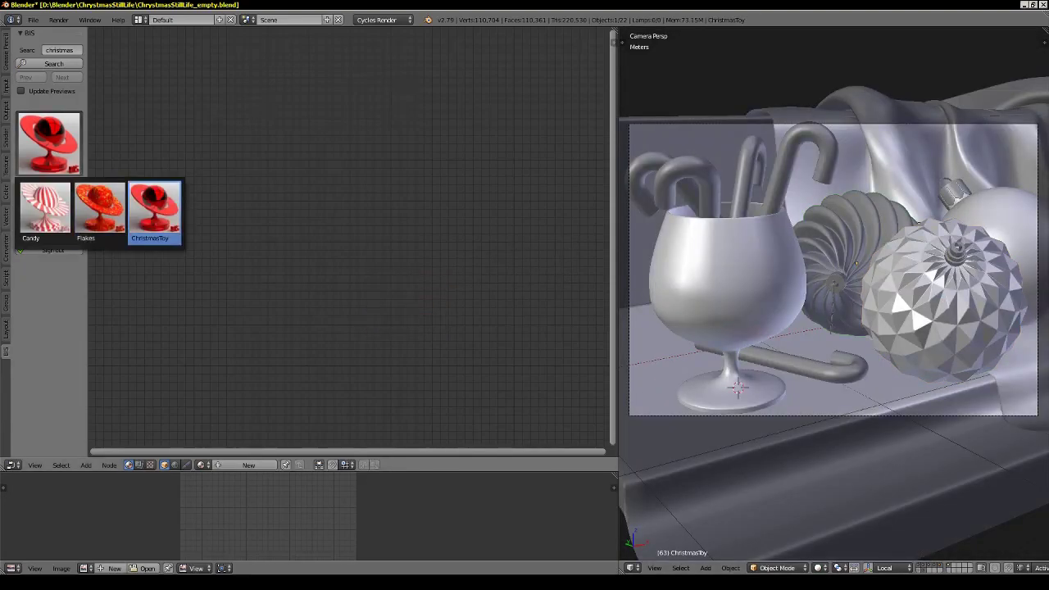
pyautogui.click(155, 211)
pyautogui.moveTo(422, 370)
pyautogui.mouseDown()
pyautogui.moveTo(387, 294)
pyautogui.moveTo(515, 255)
pyautogui.mouseUp()
# Recolour the ornament from red to soft pink and check it in rendered preview.
pyautogui.click(366, 326)
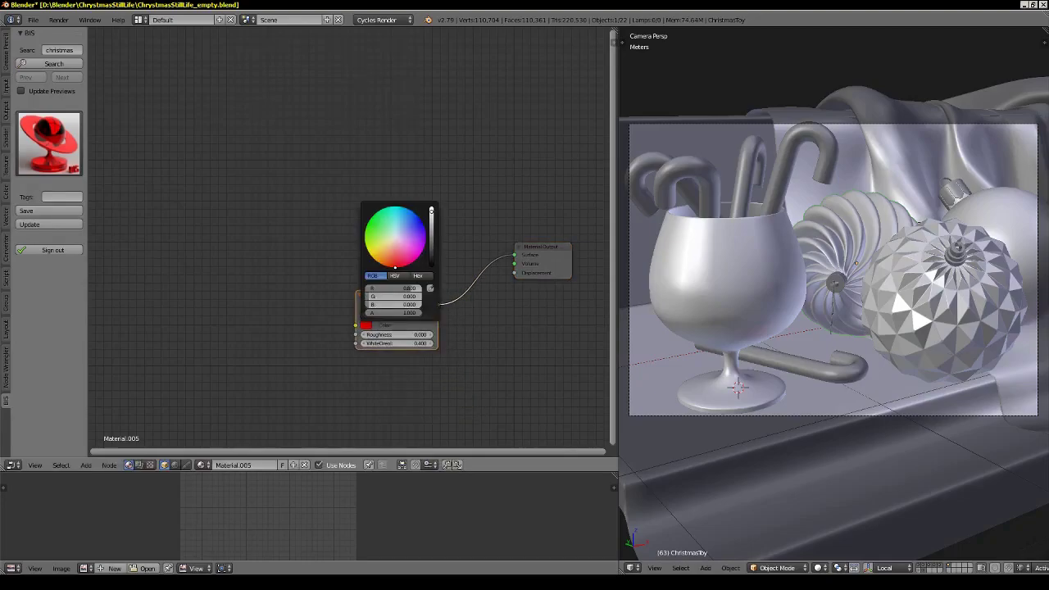
pyautogui.moveTo(395, 267); pyautogui.dragTo(403, 240)
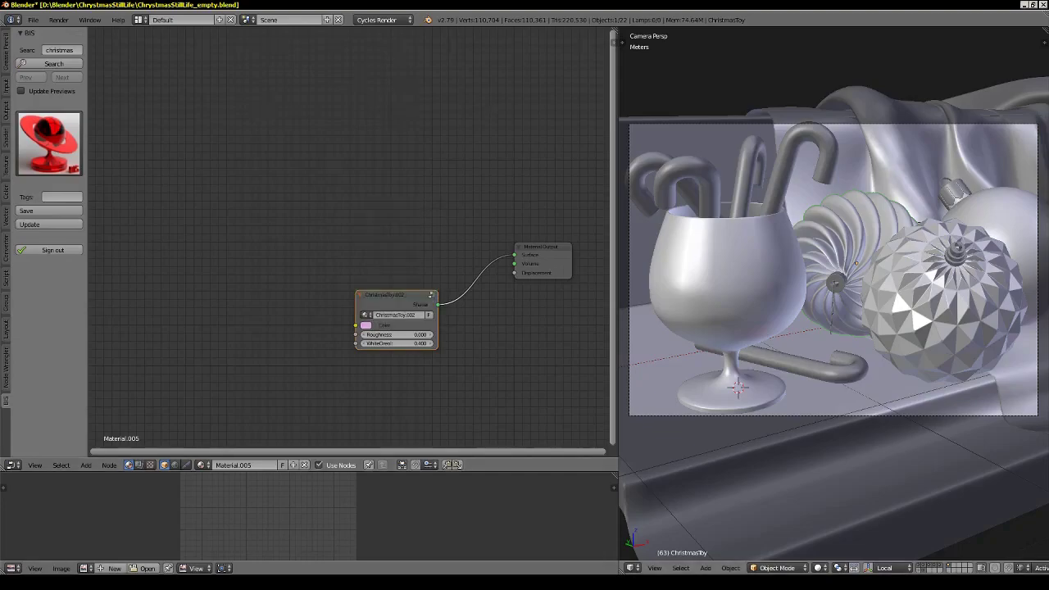
pyautogui.hotkey('shift', 'z')
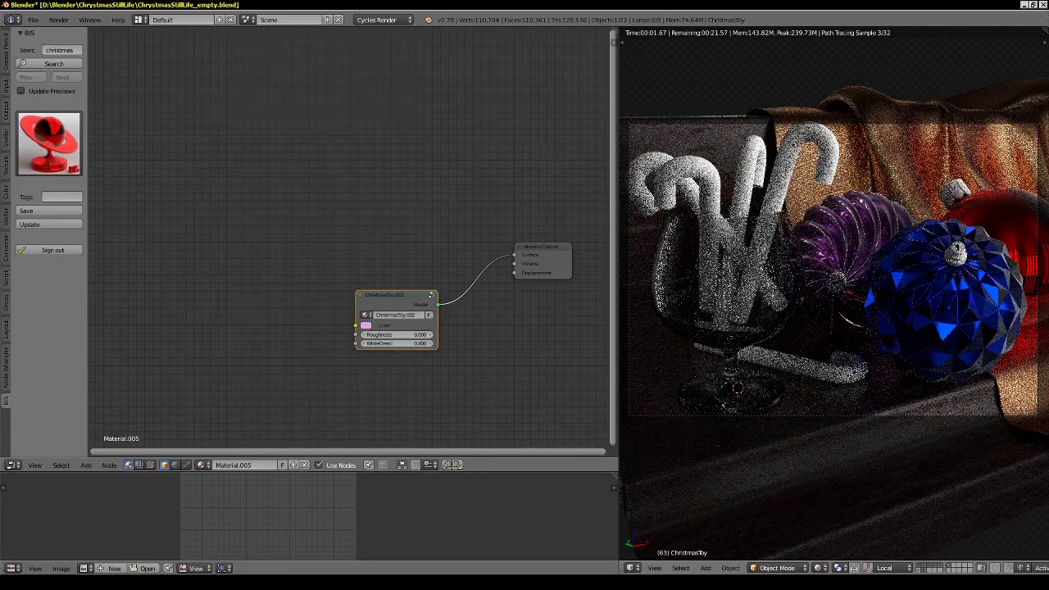
pyautogui.hotkey('shift', 'z')
# Search the BIS library for 'ca' and apply the Candy material to the cane in the glass.
pyautogui.rightClick(685, 174)
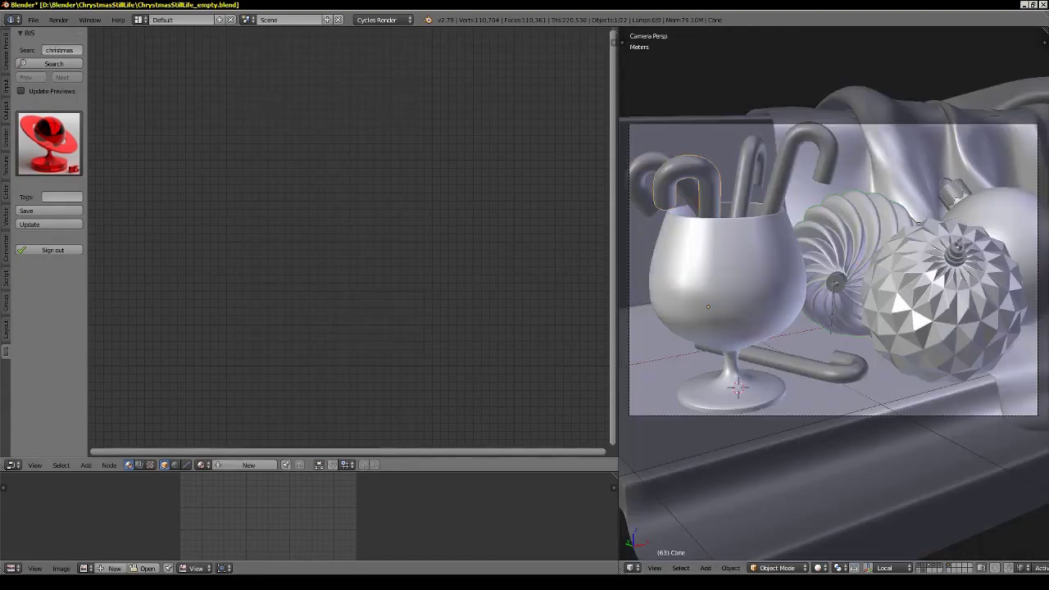
pyautogui.click(73, 50)
pyautogui.write('candy')
pyautogui.press('Return')
pyautogui.click(54, 64)
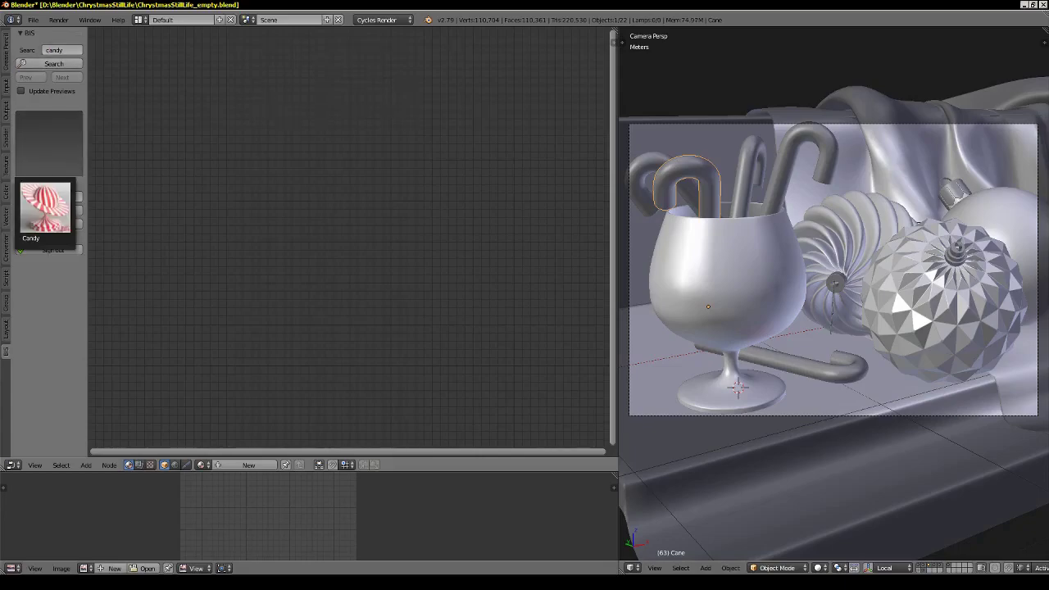
pyautogui.click(49, 143)
pyautogui.moveTo(426, 370); pyautogui.dragTo(414, 265)
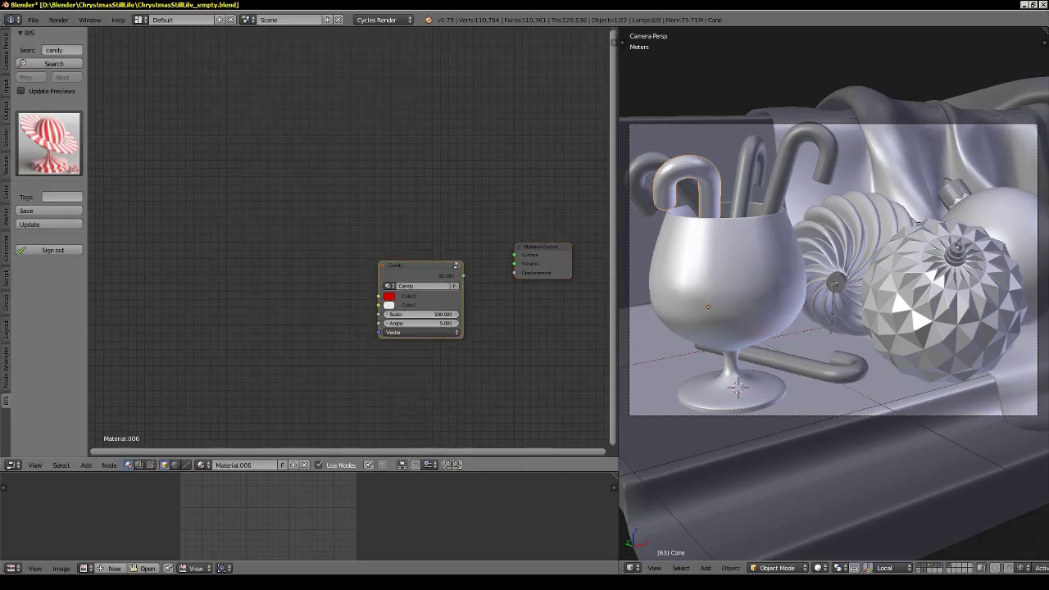
# Feed Texture Coordinate UV into Candy, link it to Surface, and set stripe Angle to 2.
pyautogui.hotkey('shift', 'a')
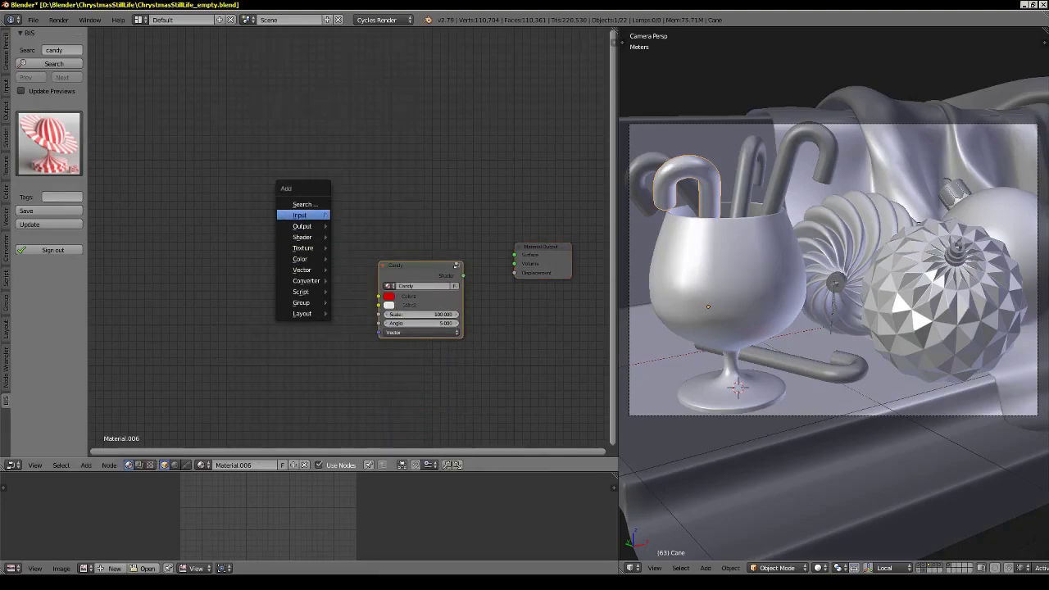
pyautogui.click(373, 363)
pyautogui.click(302, 270)
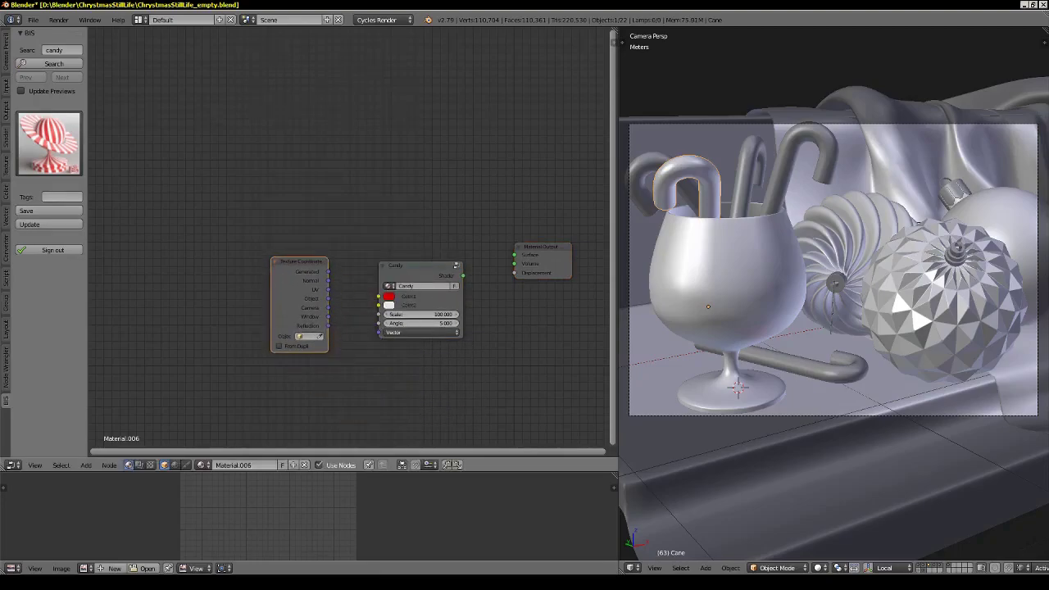
pyautogui.moveTo(328, 289); pyautogui.dragTo(378, 332)
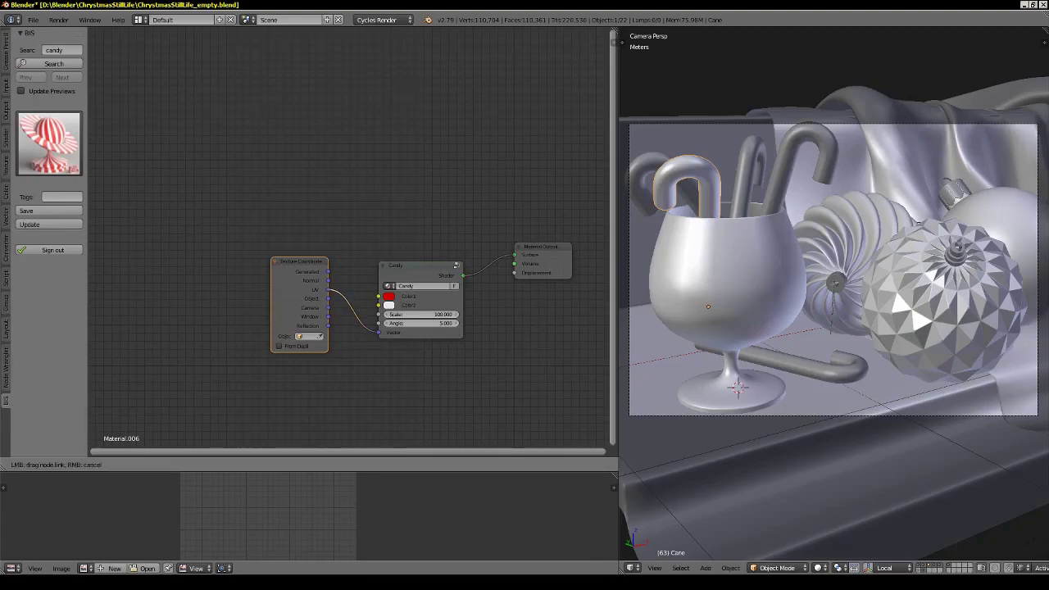
pyautogui.moveTo(464, 276); pyautogui.dragTo(515, 255)
pyautogui.hotkey('shift', 'z')
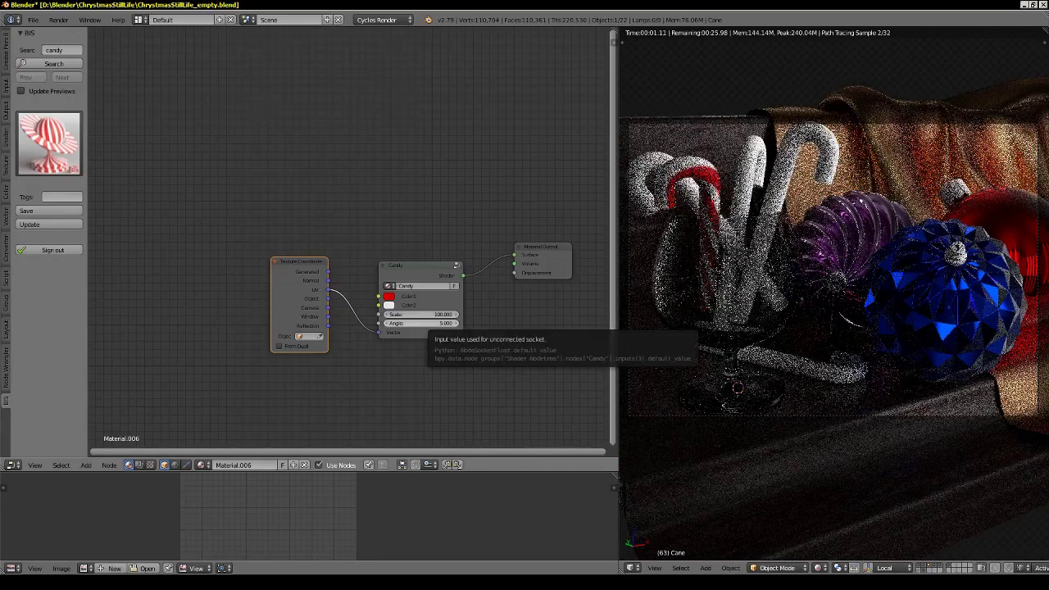
pyautogui.write('25')
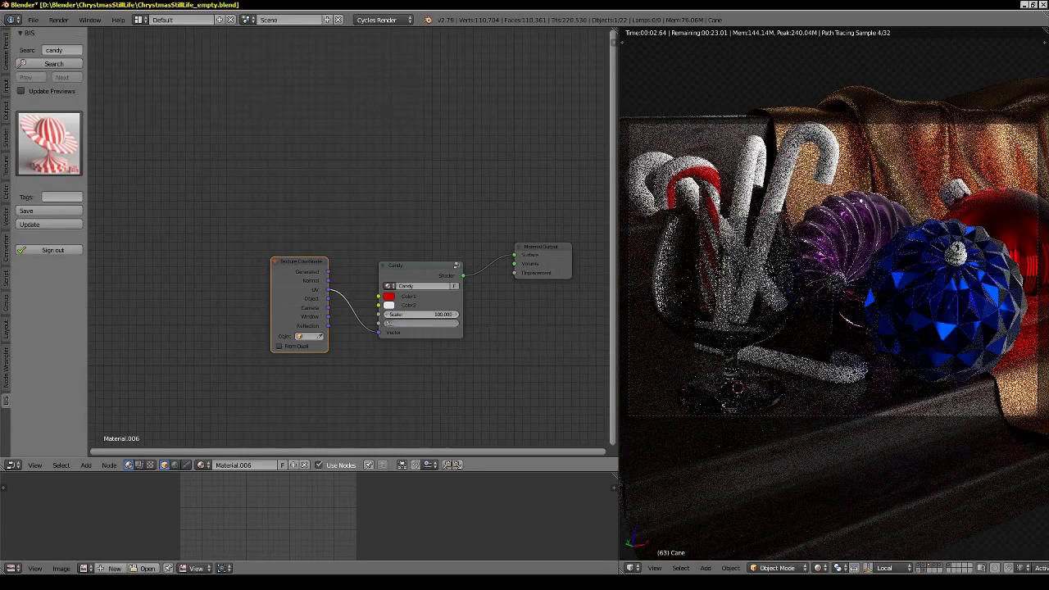
pyautogui.press('Return')
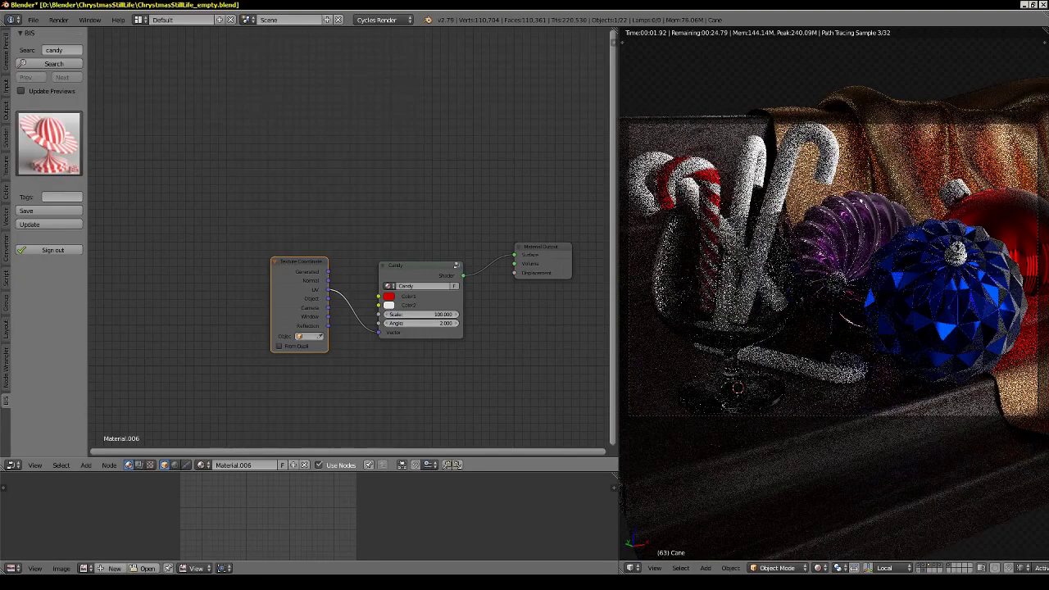
pyautogui.hotkey('shift', 'z')
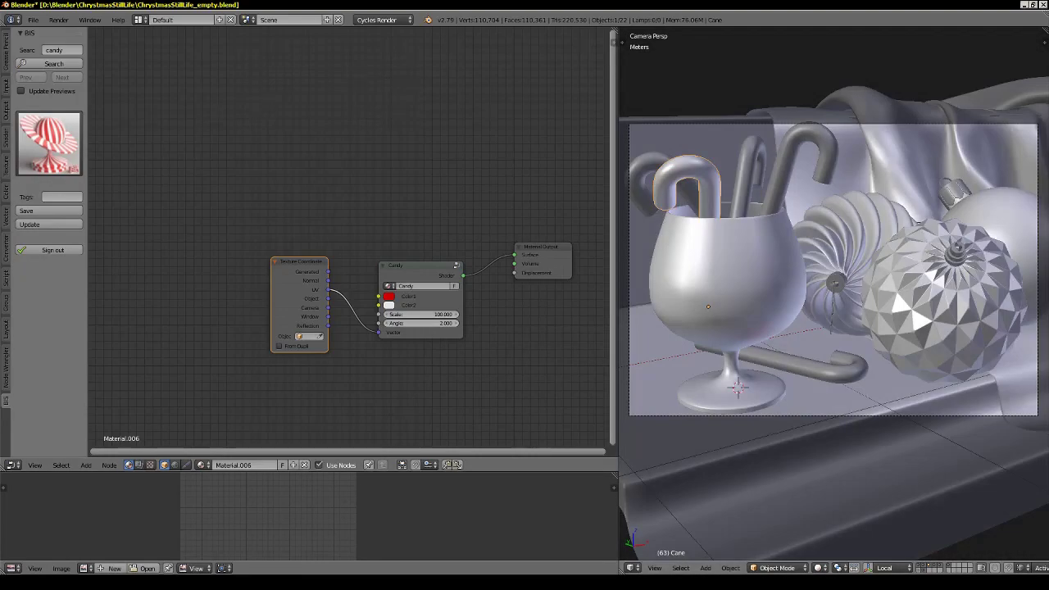
# Assign Material.006 to the three other standing canes and the cane lying on the table.
pyautogui.rightClick(648, 181)
pyautogui.click(201, 465)
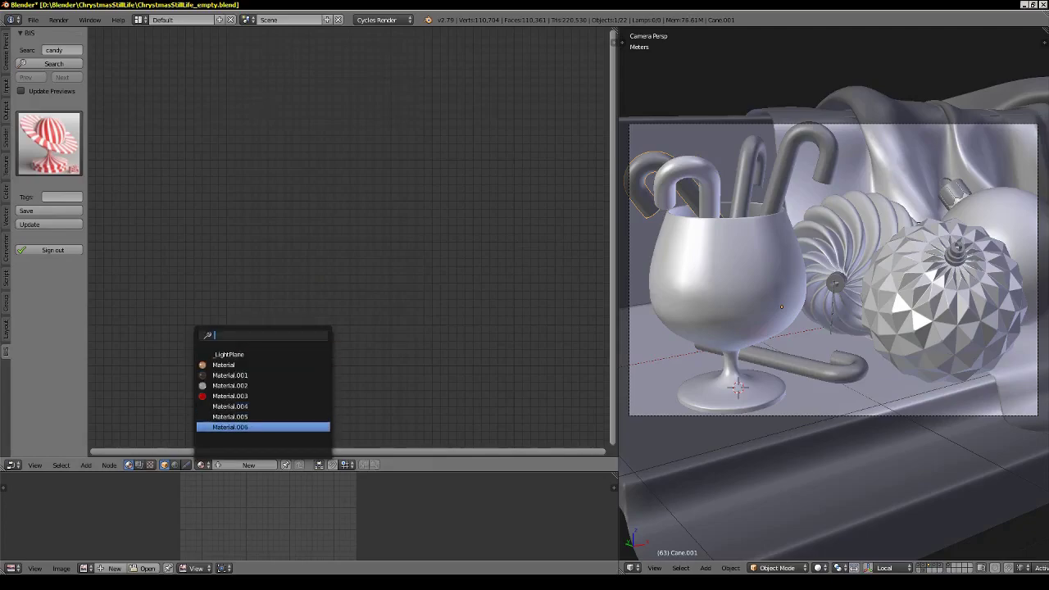
pyautogui.click(246, 427)
pyautogui.rightClick(750, 164)
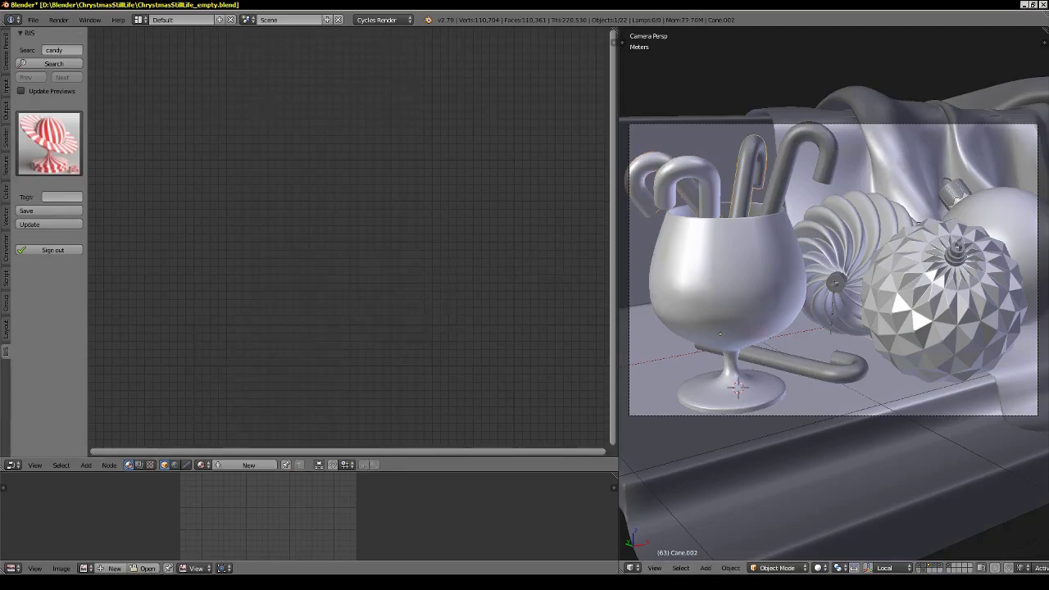
pyautogui.click(201, 465)
pyautogui.click(246, 427)
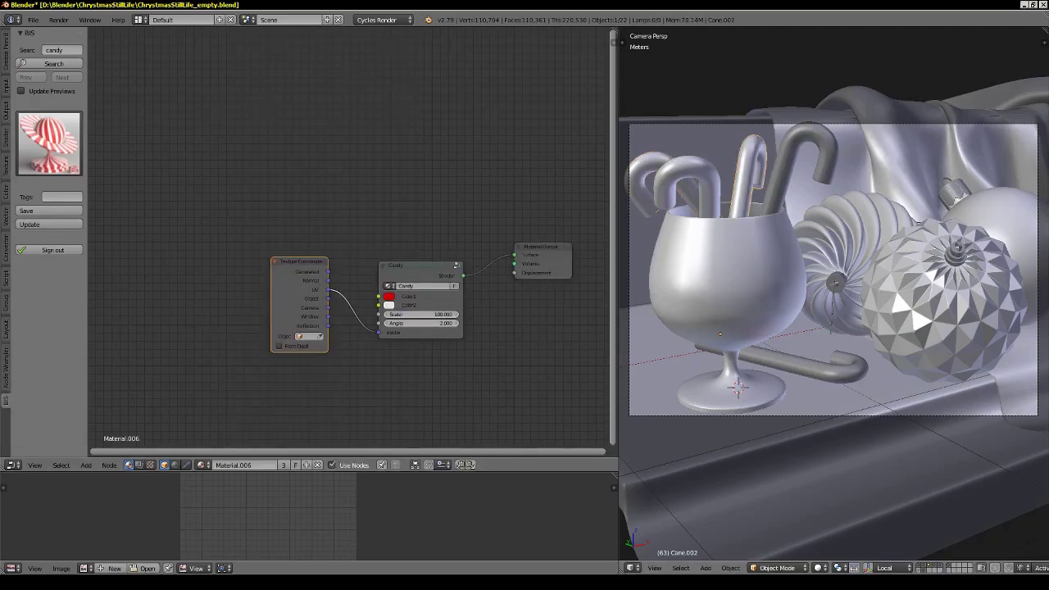
pyautogui.rightClick(800, 164)
pyautogui.click(200, 465)
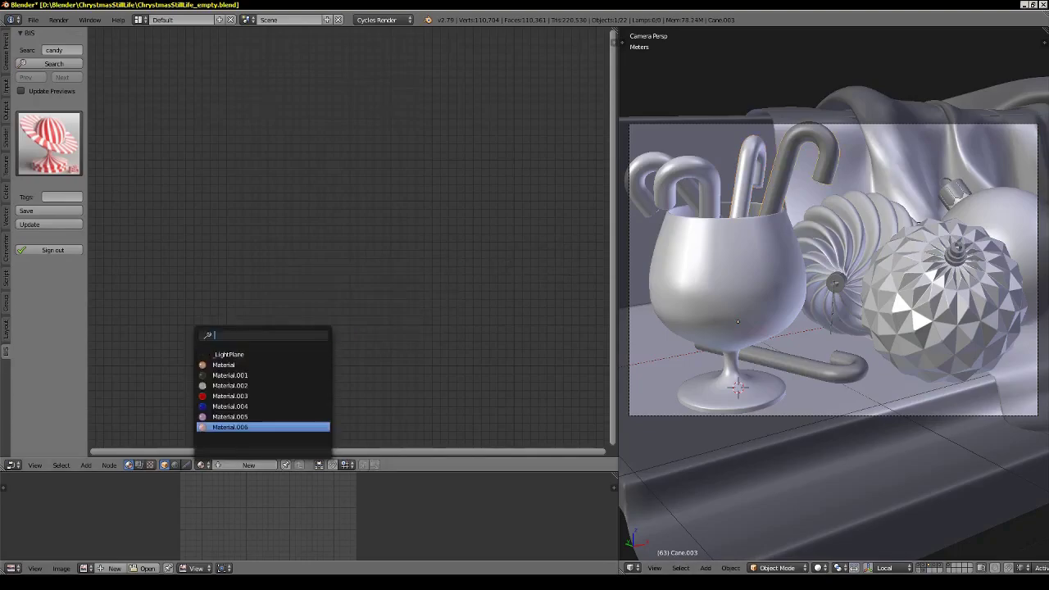
pyautogui.click(246, 427)
pyautogui.rightClick(700, 342)
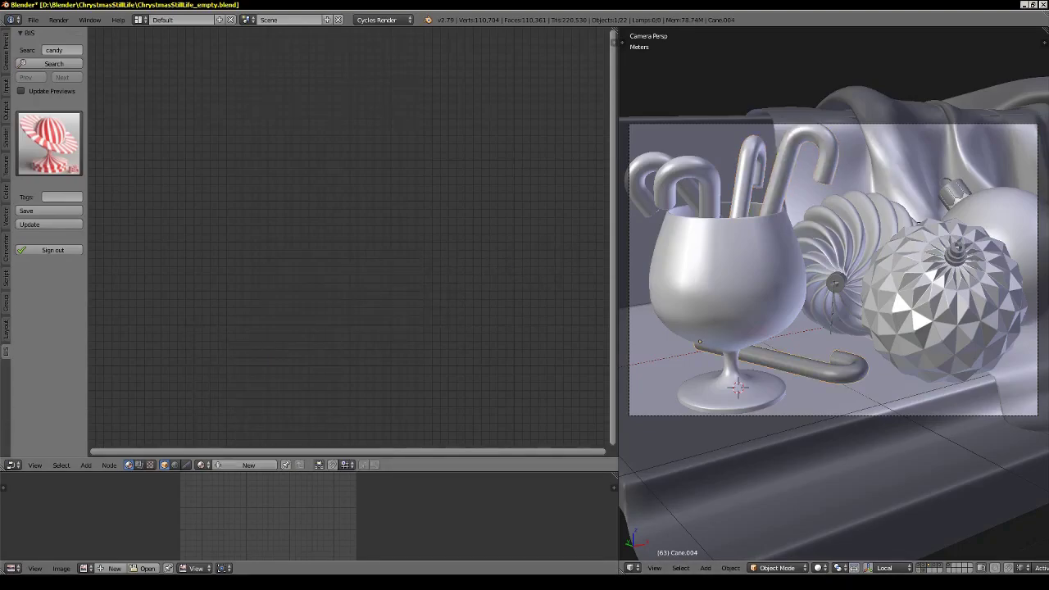
pyautogui.click(201, 465)
pyautogui.click(246, 427)
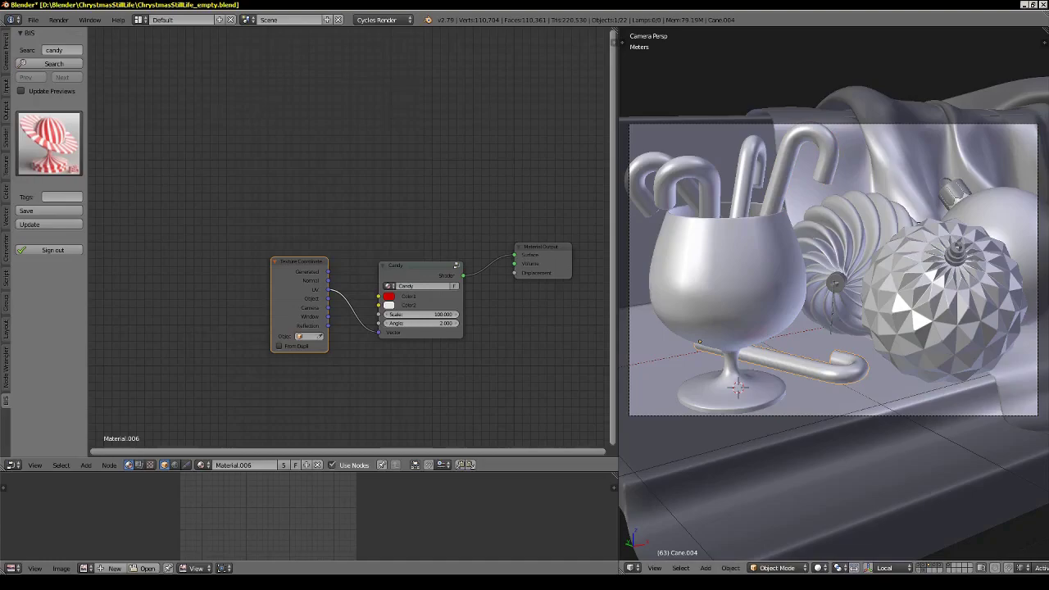
# Check the striped canes in rendered shading, then select the ornament's cap.
pyautogui.hotkey('shift', 'z')
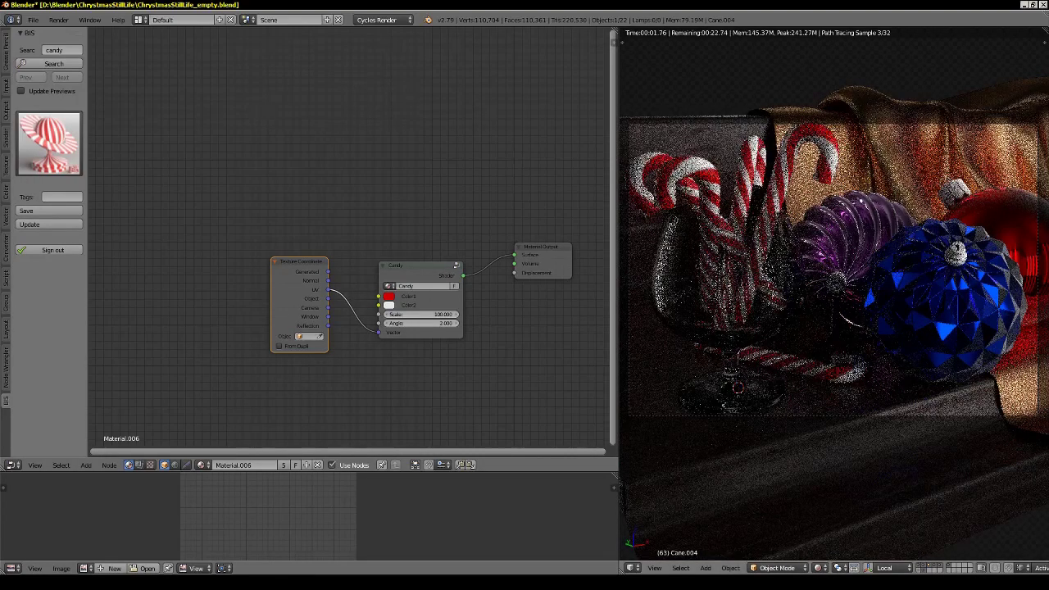
pyautogui.hotkey('shift', 'z')
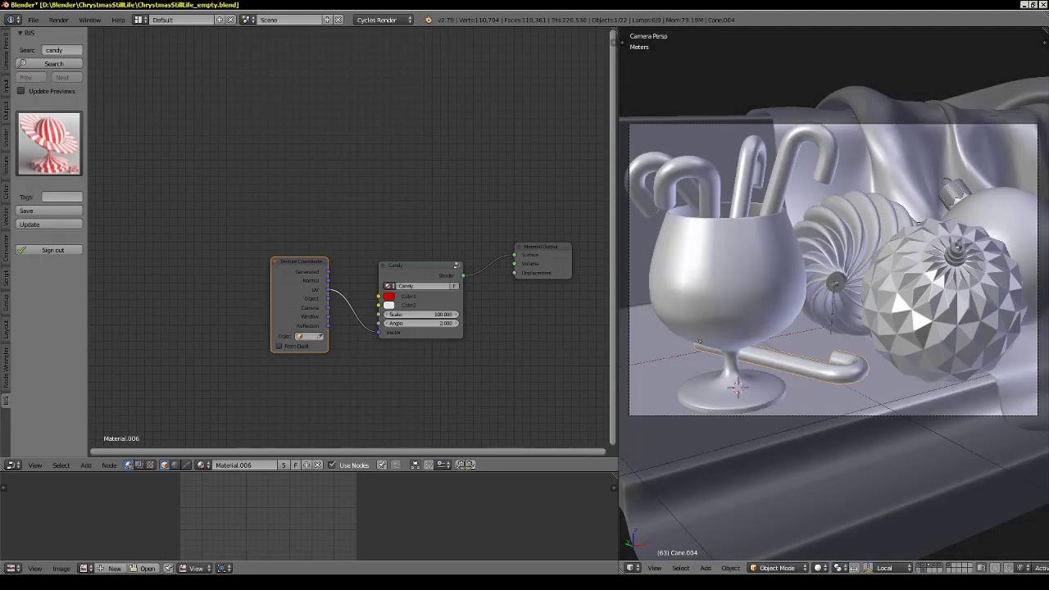
pyautogui.scroll(4, 660, 459)
pyautogui.scroll(4, 661, 459)
pyautogui.keyDown('shift'); pyautogui.rightClick(807, 267); pyautogui.keyUp('shift')
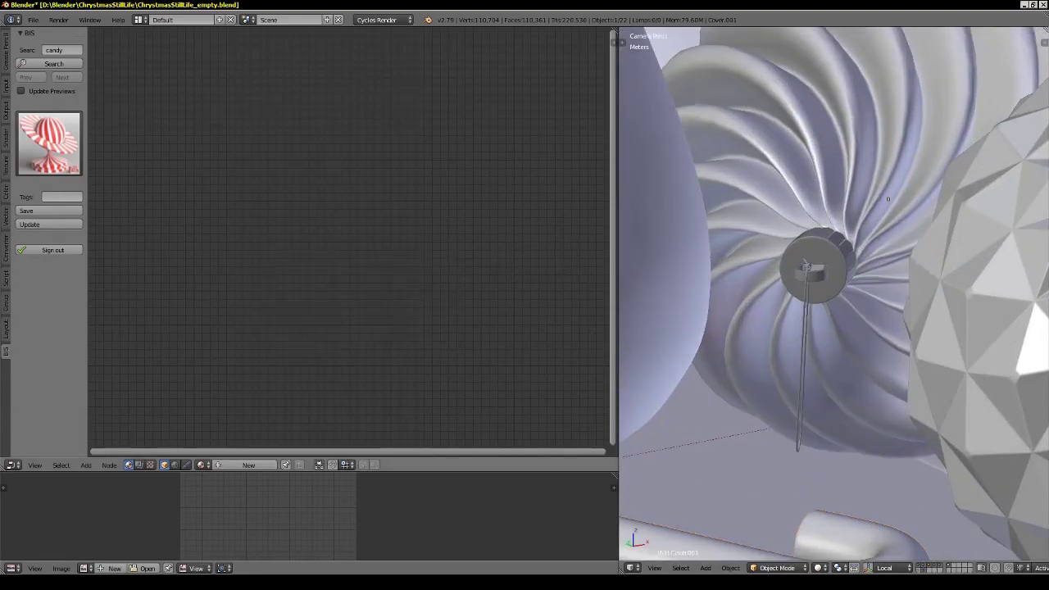
# Search BIS for metal materials and apply Chrome to the ornament cap, linked to the output.
pyautogui.write('metal')
pyautogui.press('Return')
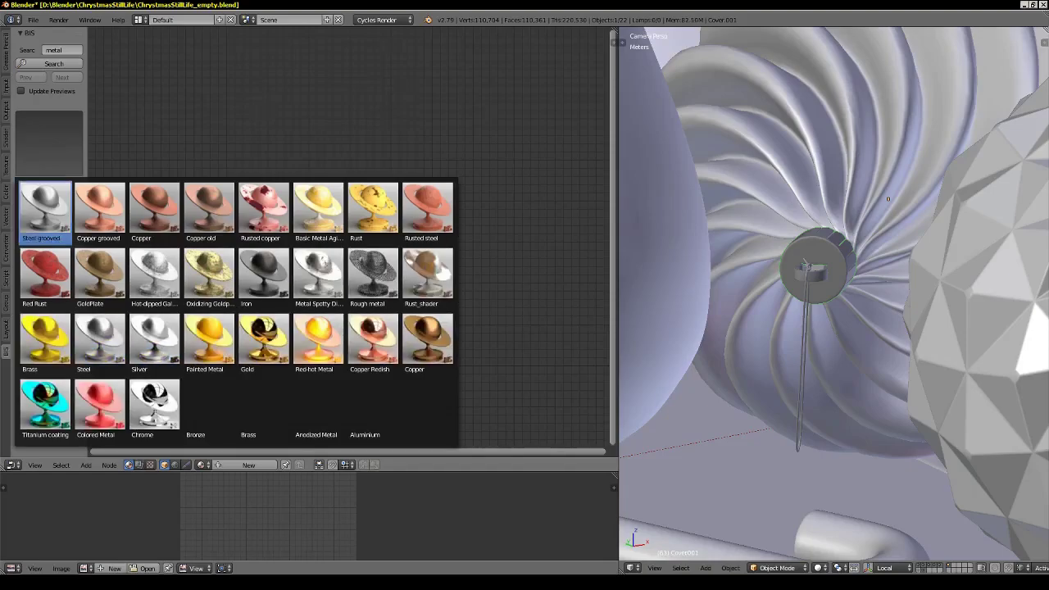
pyautogui.click(155, 406)
pyautogui.moveTo(434, 371)
pyautogui.mouseDown()
pyautogui.moveTo(414, 305)
pyautogui.moveTo(515, 255)
pyautogui.mouseUp()
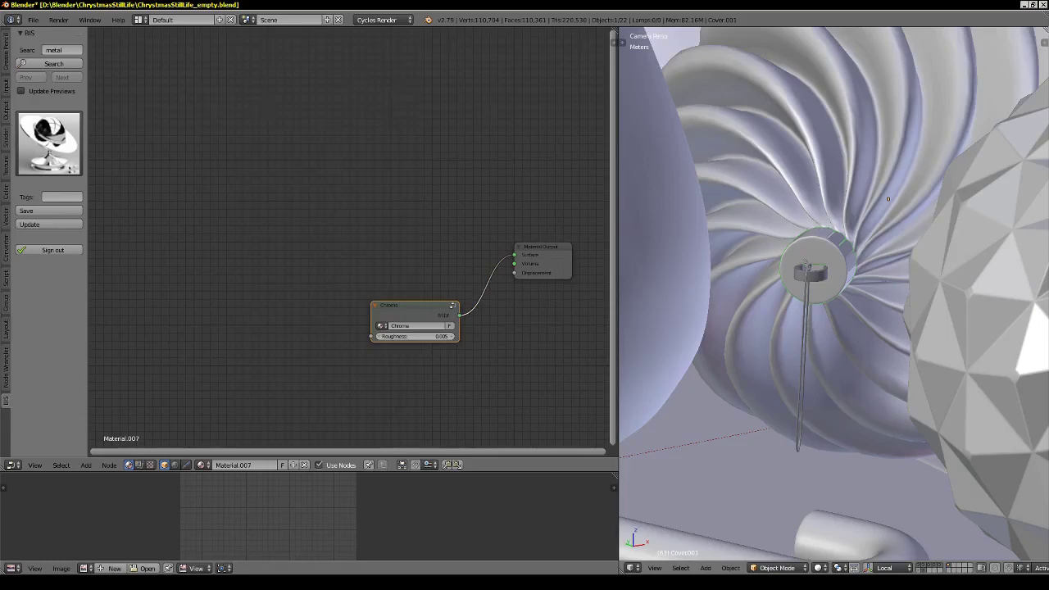
# Give the shackle pin inside the cap the Bronze material, connected to the output.
pyautogui.rightClick(809, 271)
pyautogui.click(49, 143)
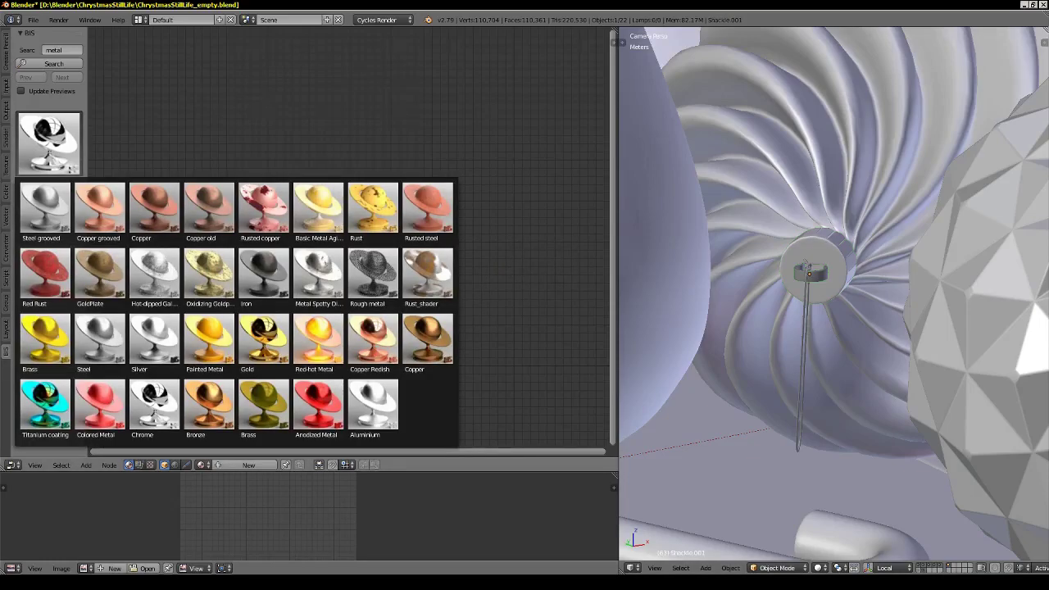
pyautogui.click(209, 406)
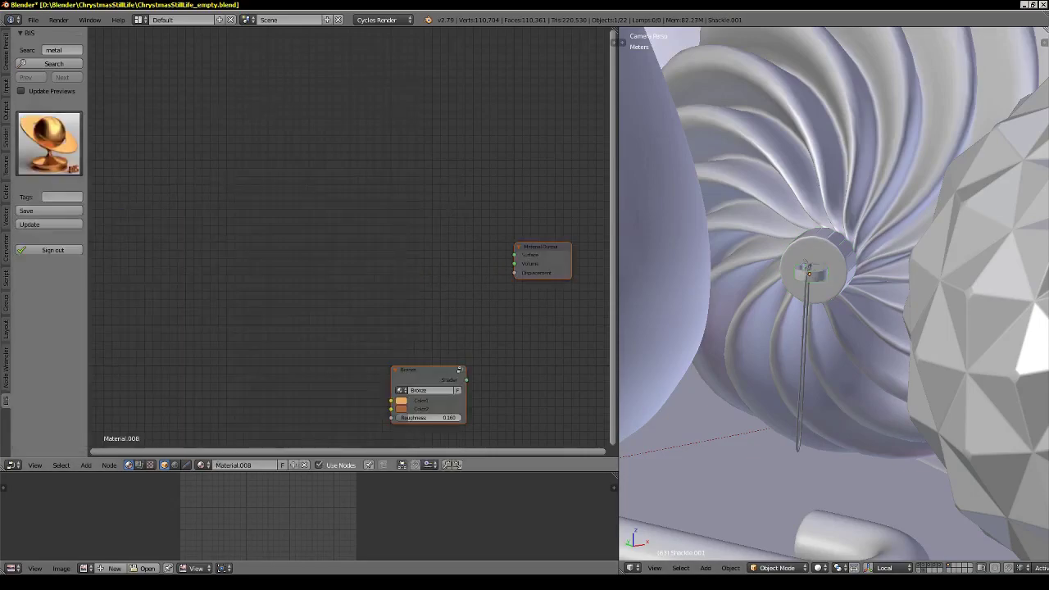
pyautogui.moveTo(460, 371)
pyautogui.mouseDown()
pyautogui.moveTo(429, 270)
pyautogui.moveTo(515, 255)
pyautogui.mouseUp()
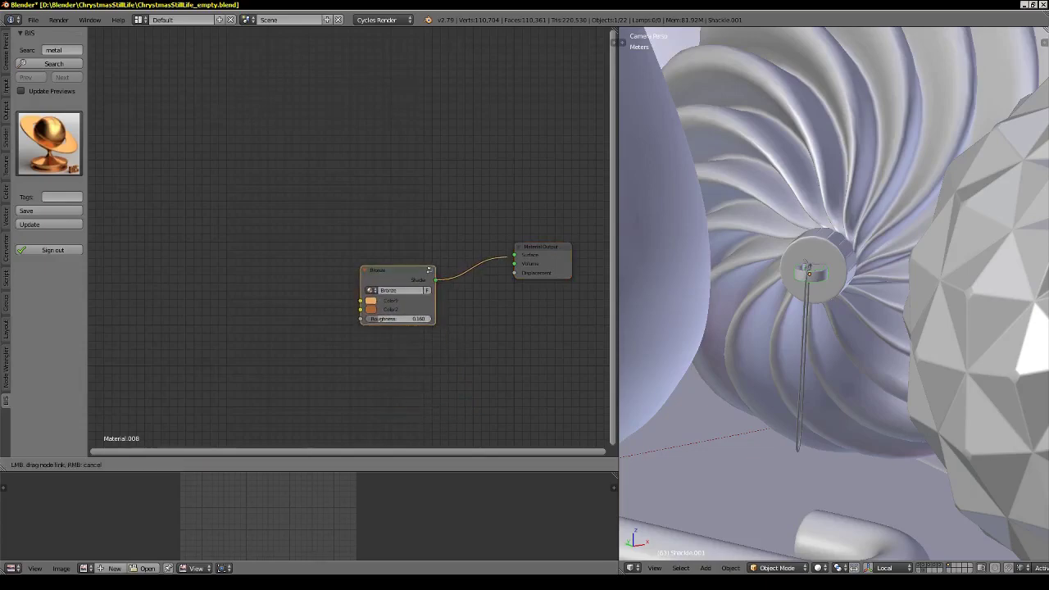
# Apply the Brass metal material to the rope and preview it in rendered shading.
pyautogui.rightClick(807, 279)
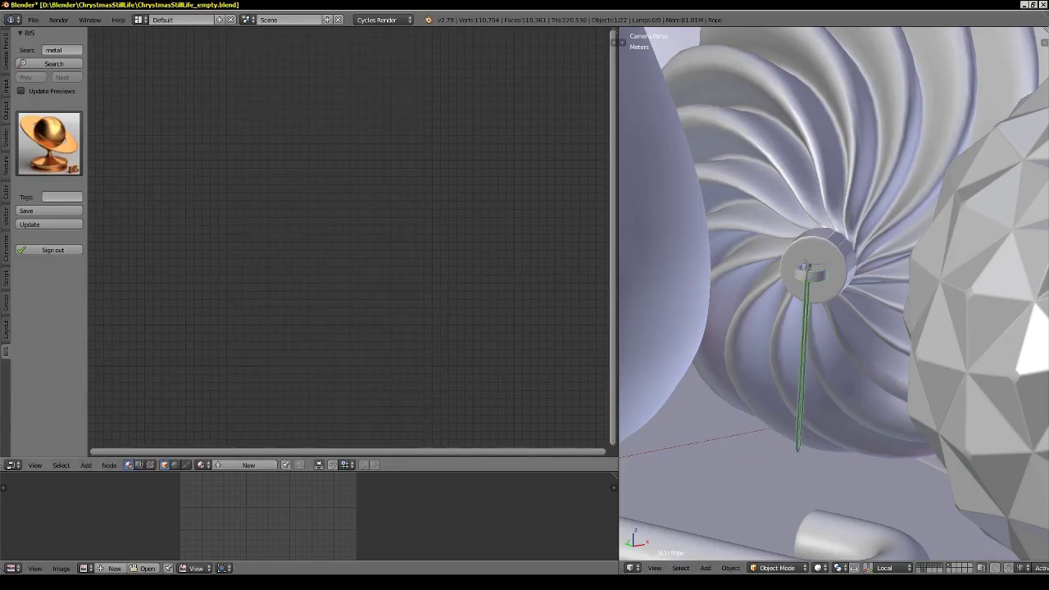
pyautogui.click(49, 144)
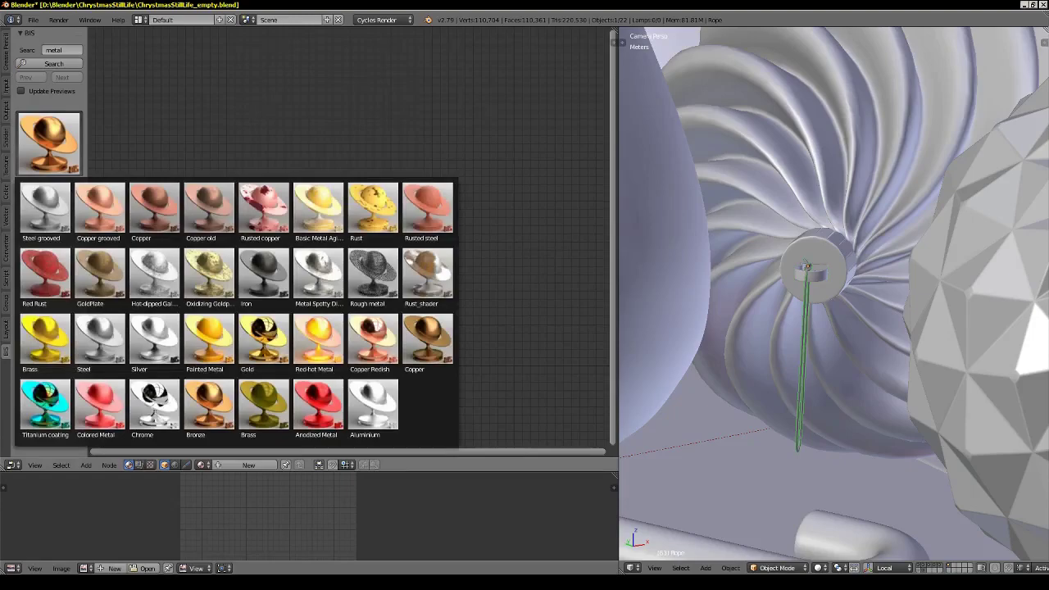
pyautogui.click(45, 340)
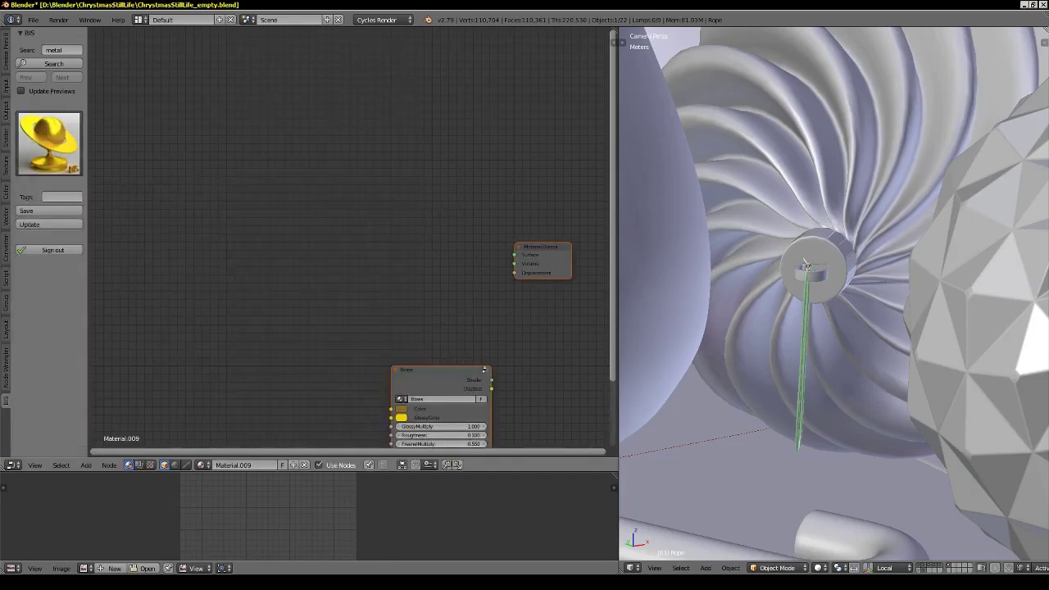
pyautogui.click(435, 252)
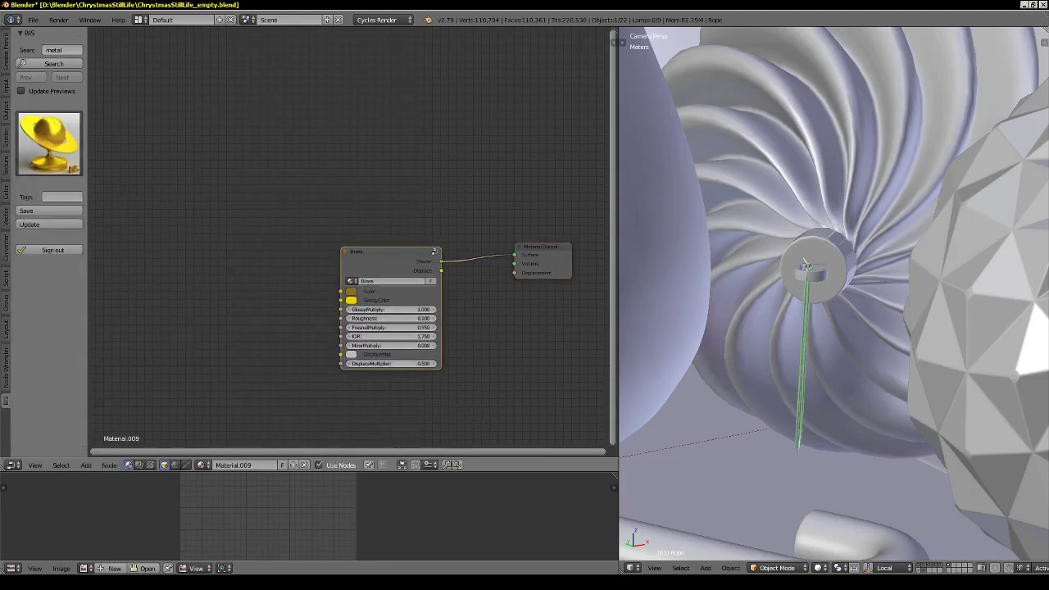
pyautogui.hotkey('shift', 'z')
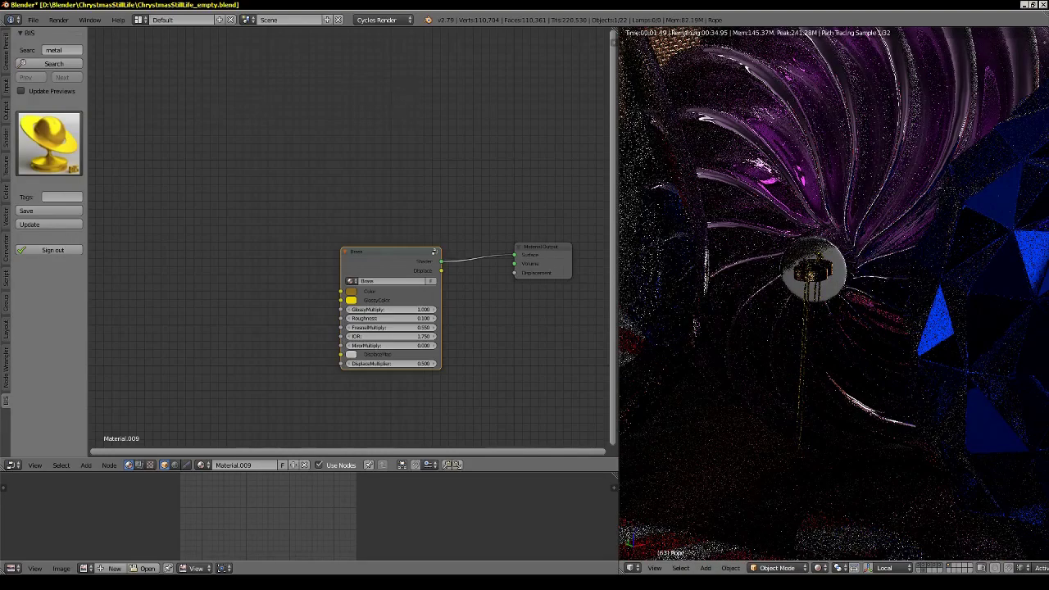
pyautogui.press('Left')
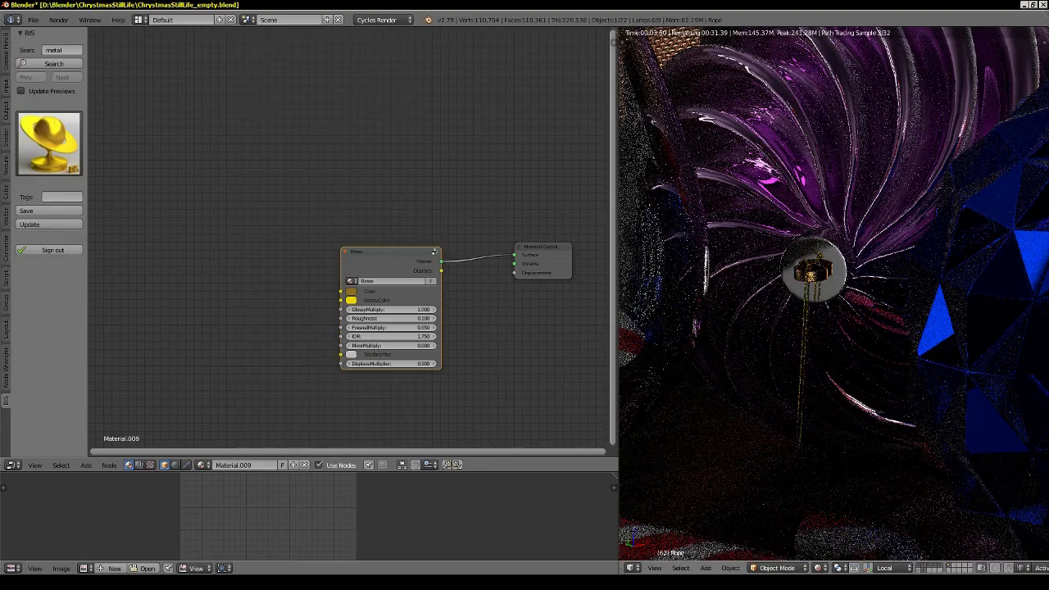
pyautogui.hotkey('shift', 'z')
pyautogui.press('Right')
# Give the faceted ornament's cover Chrome and its shackle Bronze.
pyautogui.moveTo(651, 473); pyautogui.dragTo(738, 328, button='middle')
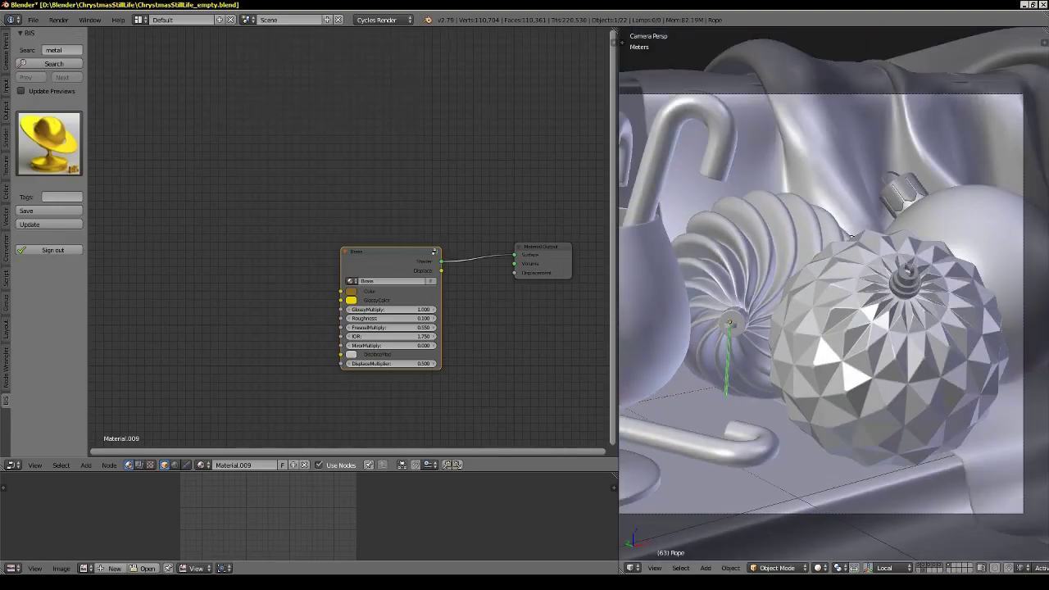
pyautogui.scroll(3, 737, 328)
pyautogui.rightClick(796, 205)
pyautogui.click(49, 144)
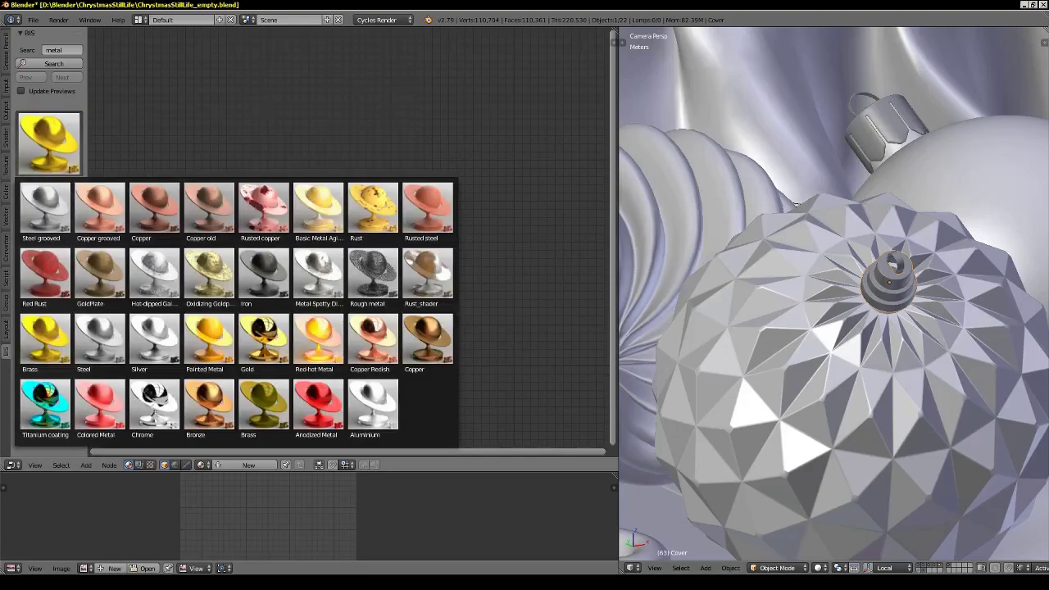
pyautogui.click(152, 403)
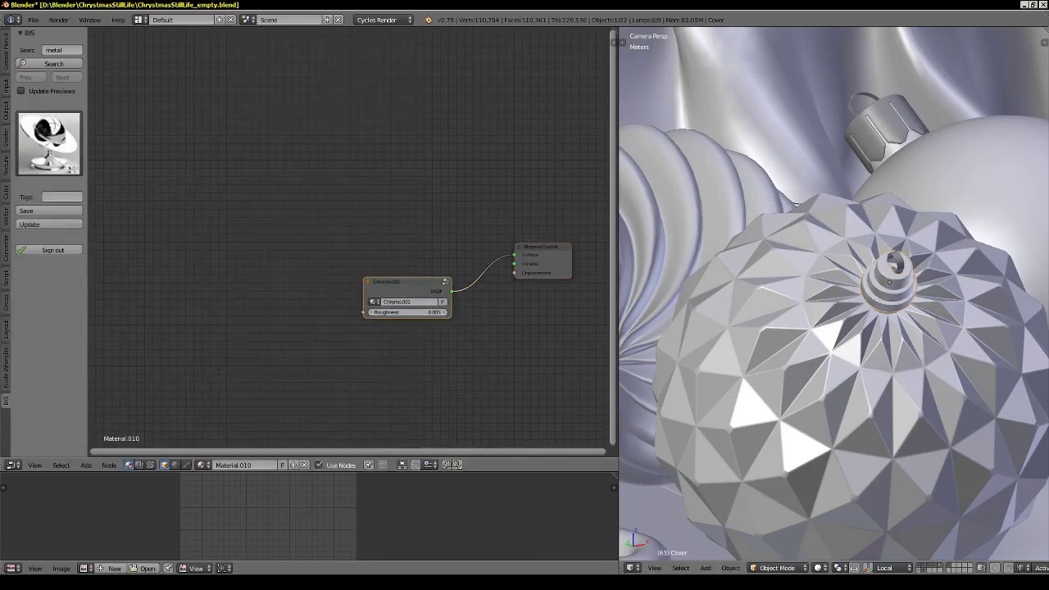
pyautogui.rightClick(894, 262)
pyautogui.click(49, 144)
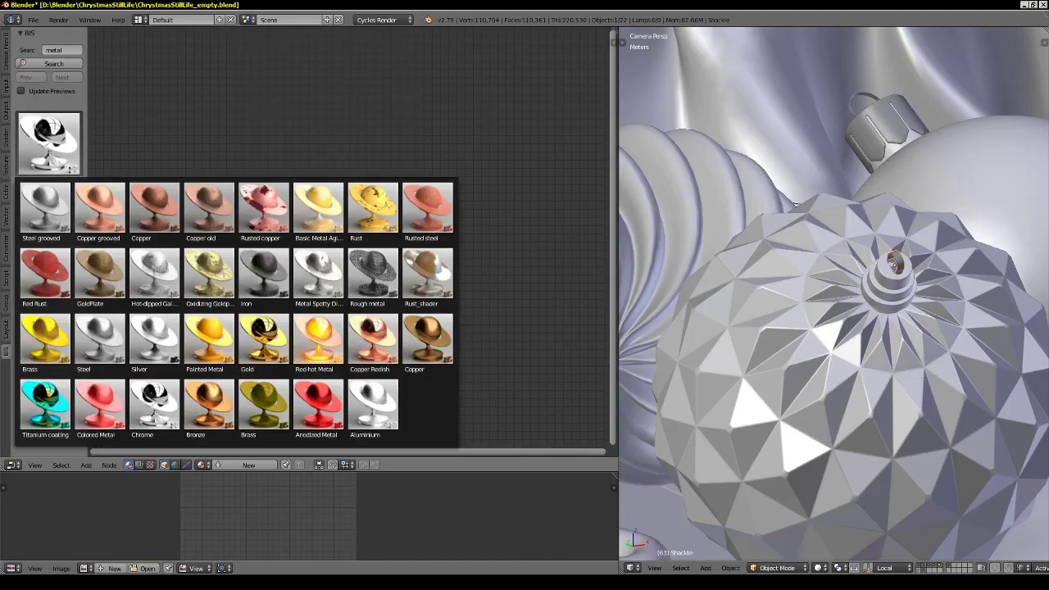
pyautogui.click(209, 403)
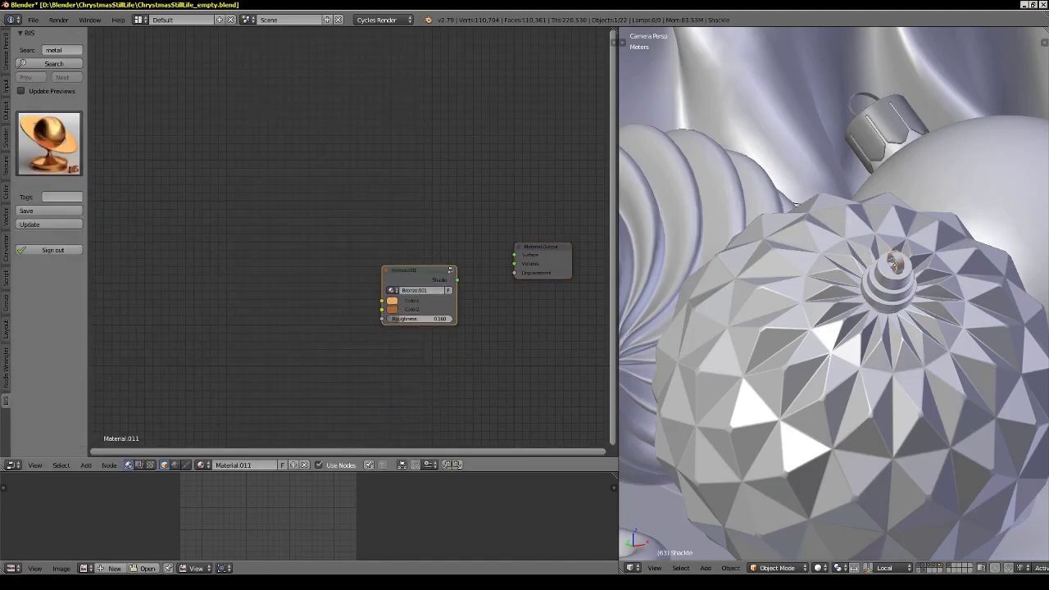
# Give the back ornament's cap Chrome and its loop Bronze.
pyautogui.rightClick(795, 205)
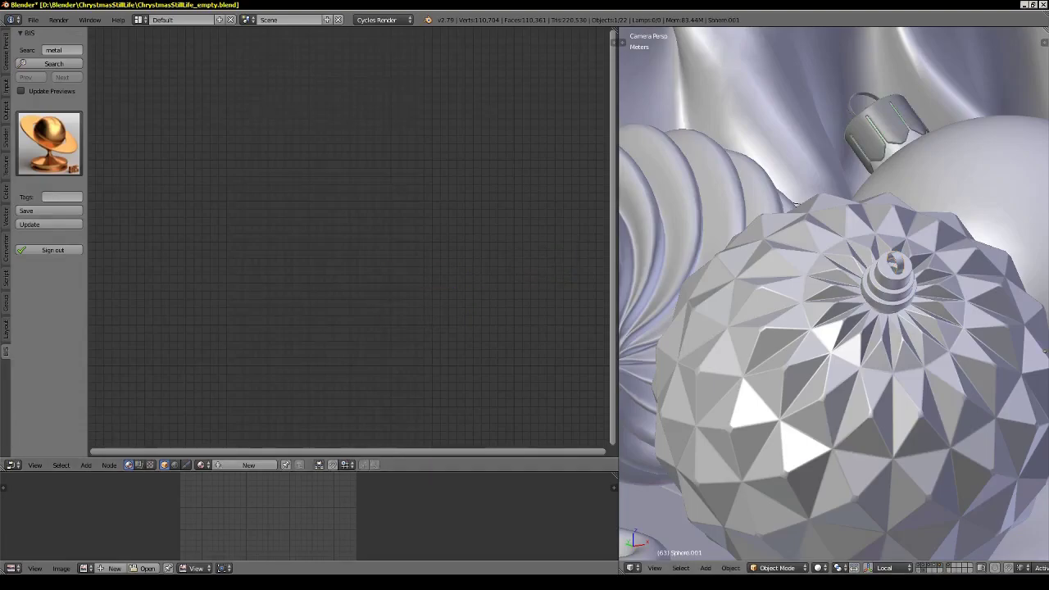
pyautogui.click(49, 143)
pyautogui.click(152, 406)
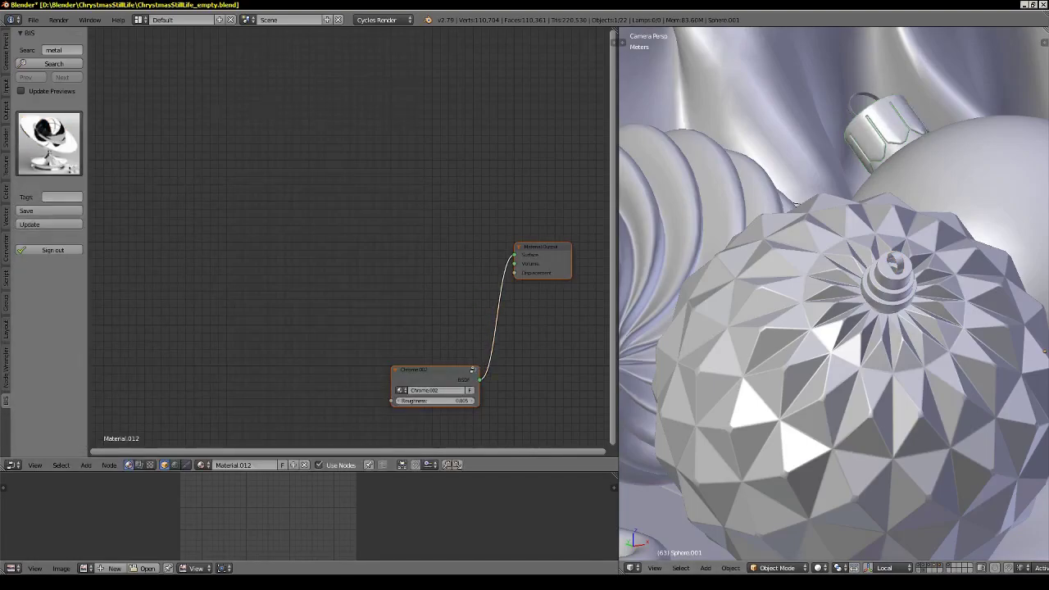
pyautogui.rightClick(863, 104)
pyautogui.click(49, 144)
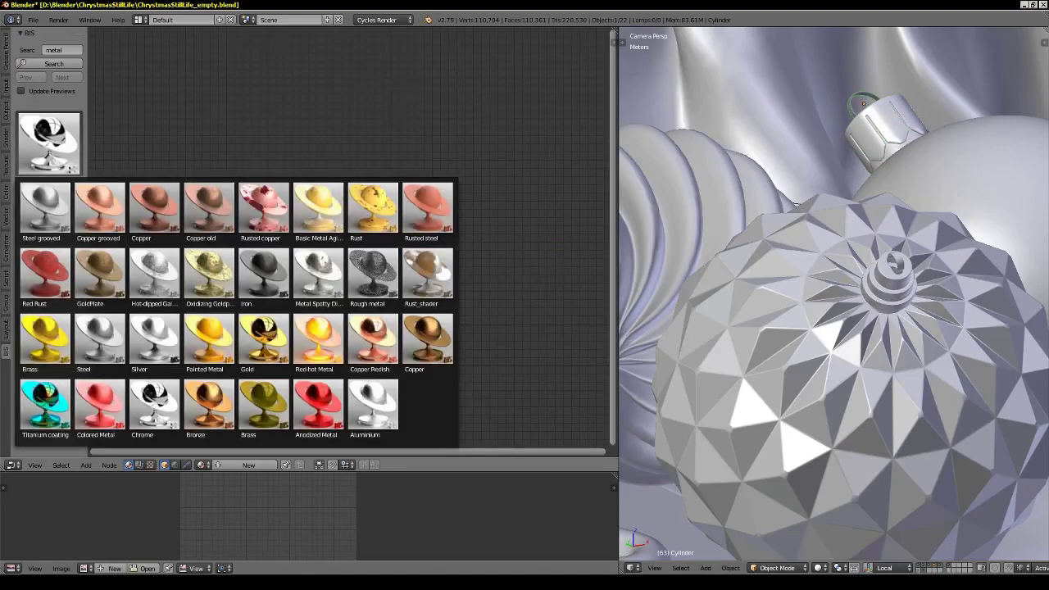
pyautogui.click(208, 405)
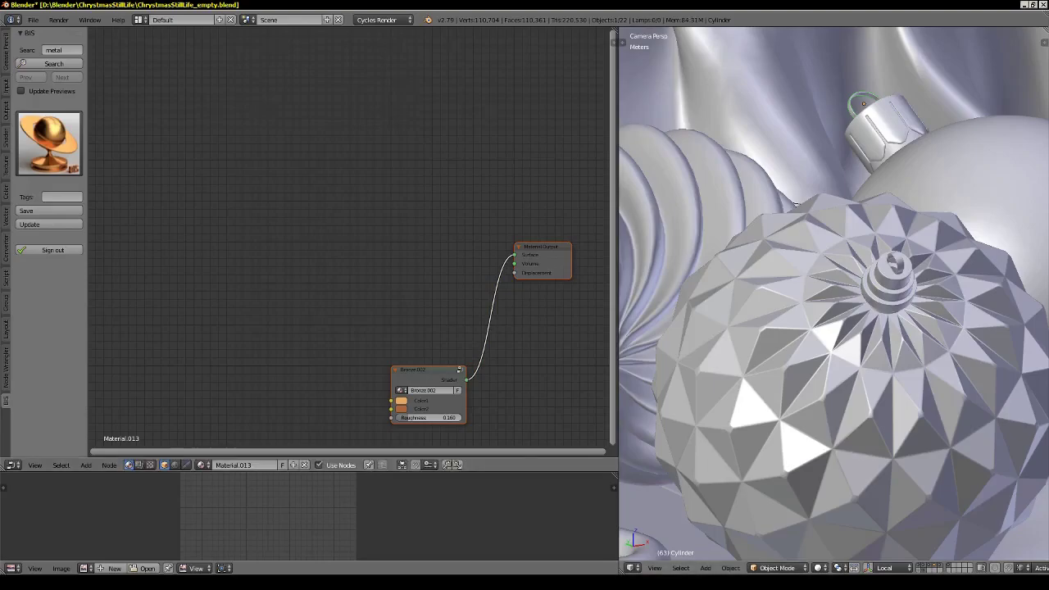
# Check the ornaments in rendered shading from the camera view (Numpad 0).
pyautogui.hotkey('shift', 'z')
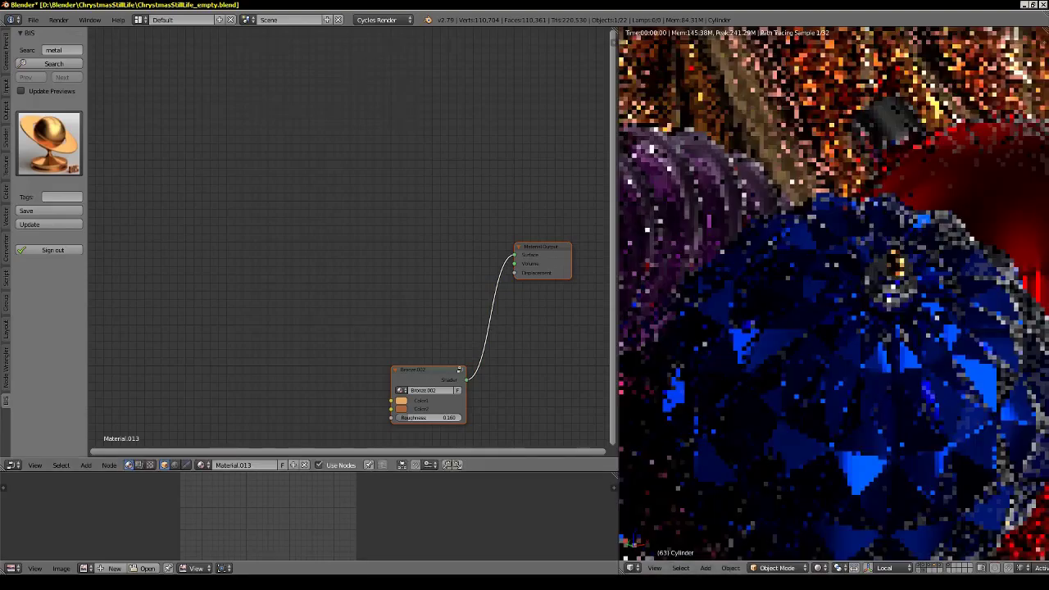
pyautogui.press('KP_0')
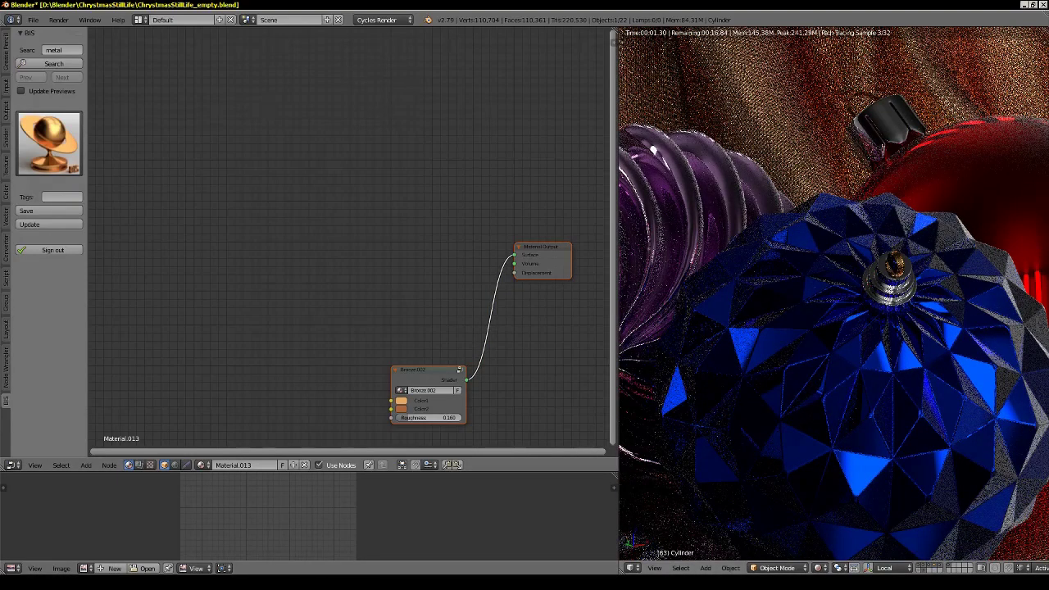
pyautogui.hotkey('shift', 'z')
pyautogui.scroll(-5, 748, 410)
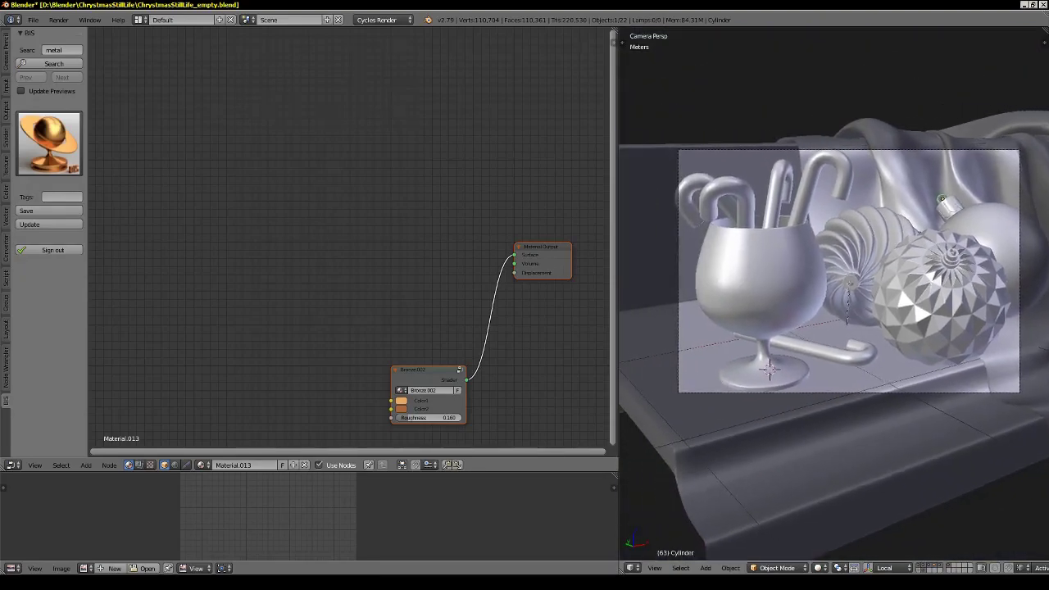
# Centre the camera frame, preview it rendered, then enlarge the Image Editor upward.
pyautogui.keyDown('shift'); pyautogui.moveTo(749, 409); pyautogui.dragTo(734, 412, button='middle'); pyautogui.keyUp('shift')
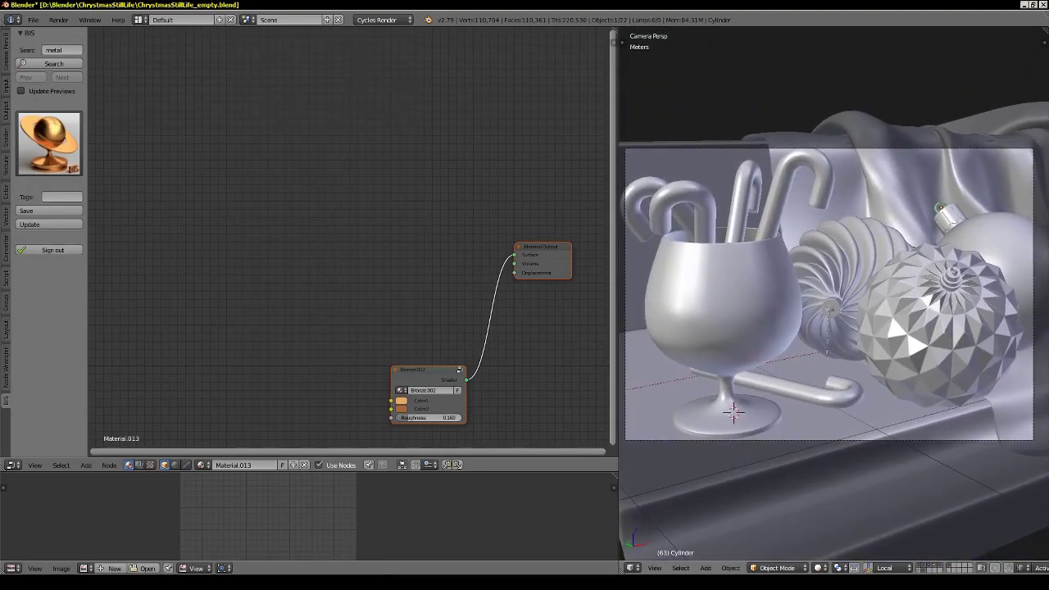
pyautogui.hotkey('shift', 'z')
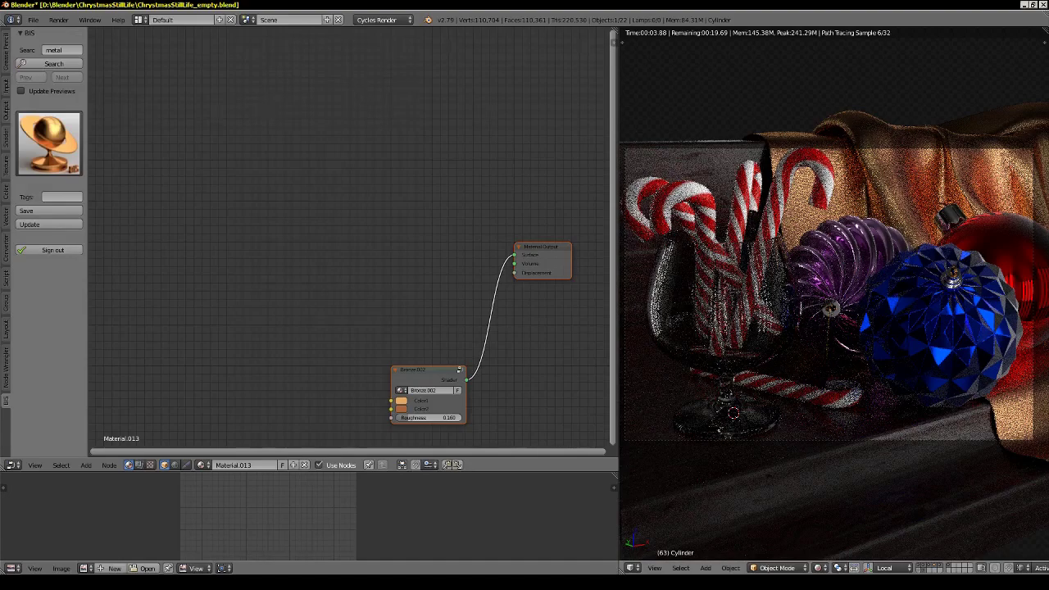
pyautogui.hotkey('shift', 'z')
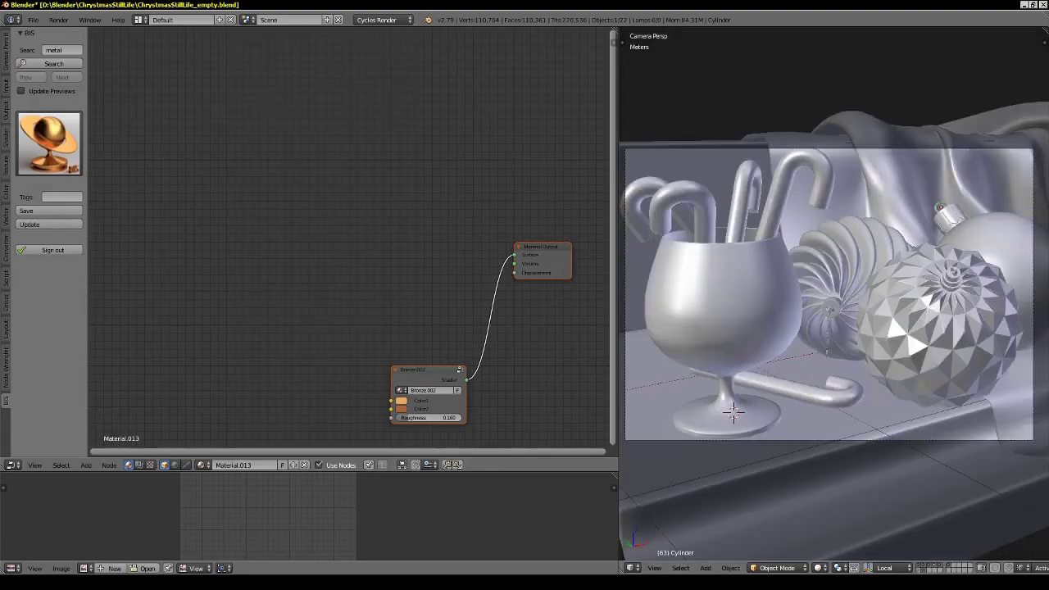
pyautogui.moveTo(328, 458); pyautogui.dragTo(328, 222)
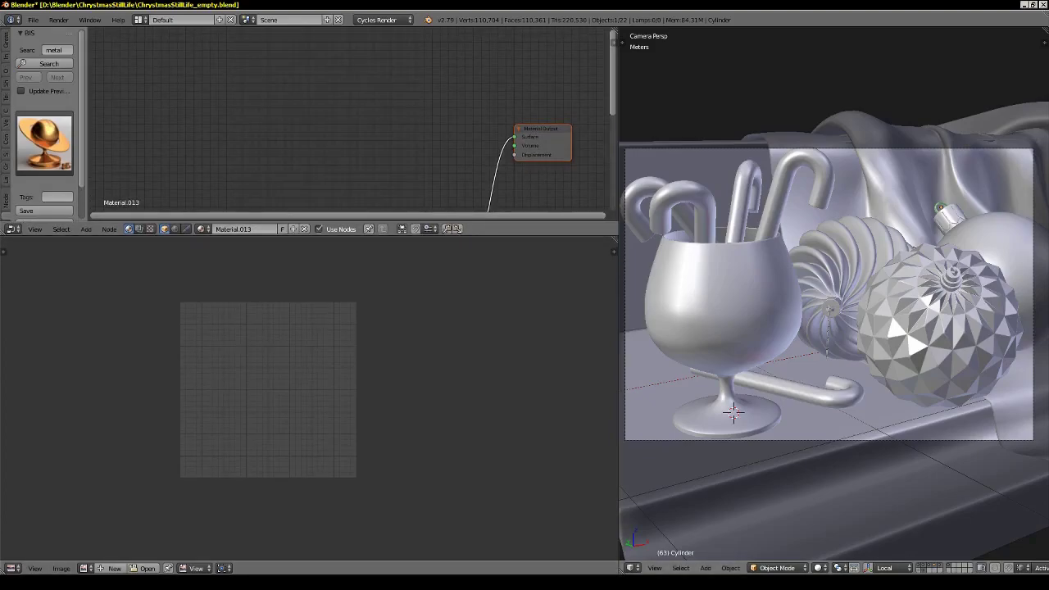
# Render the final still-life image with F12.
pyautogui.press('F12')
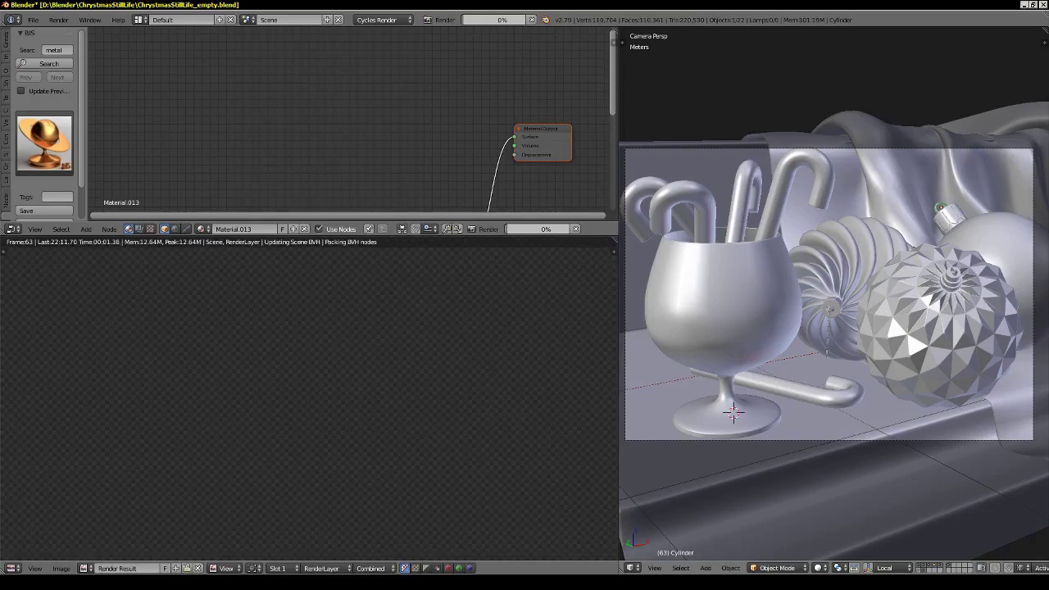